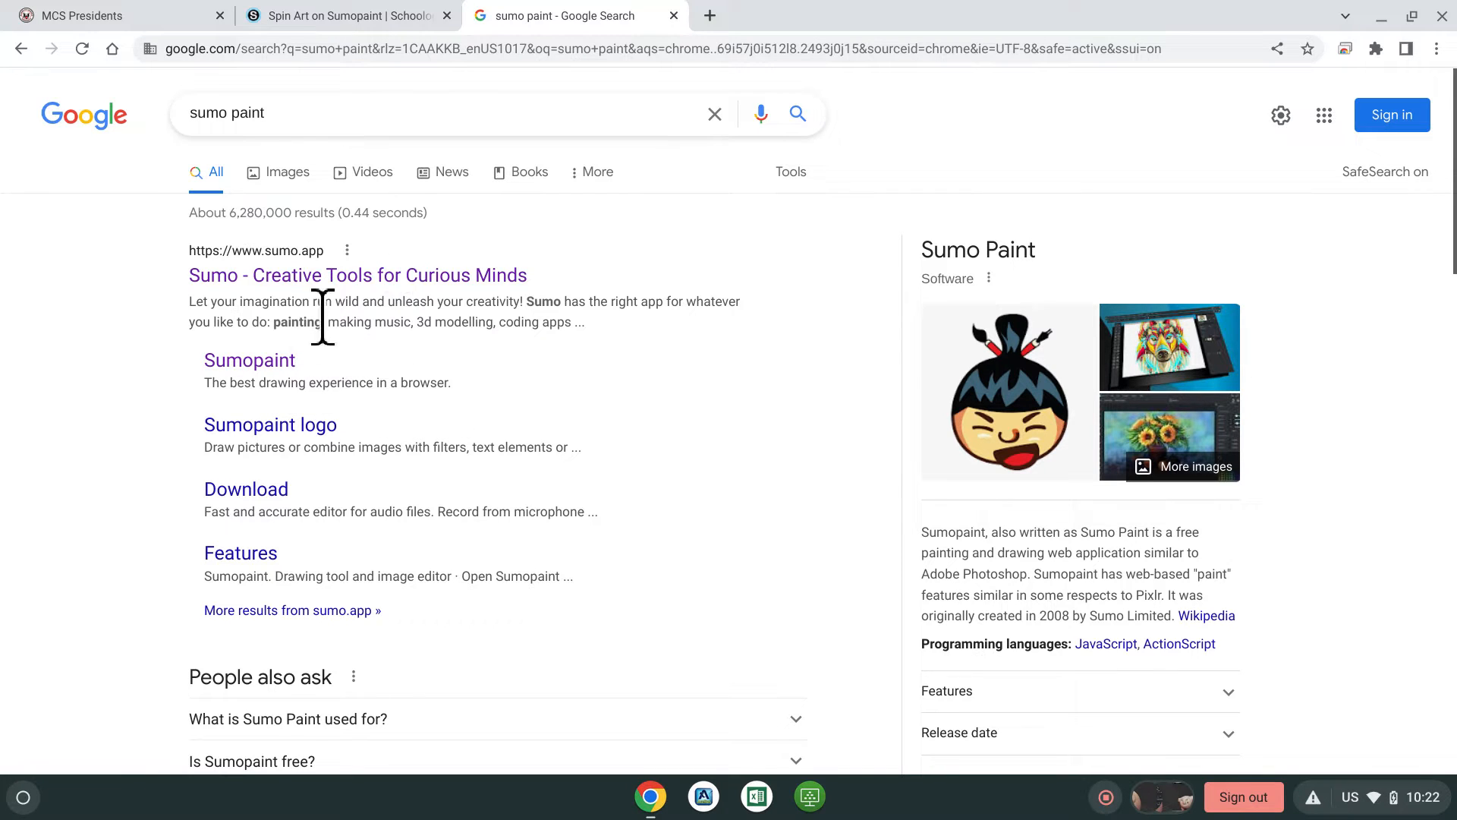
- Open Sumopaint from the search results and create a canvas from the 2048 x 2048 px Spinner template
left_click(254, 365)
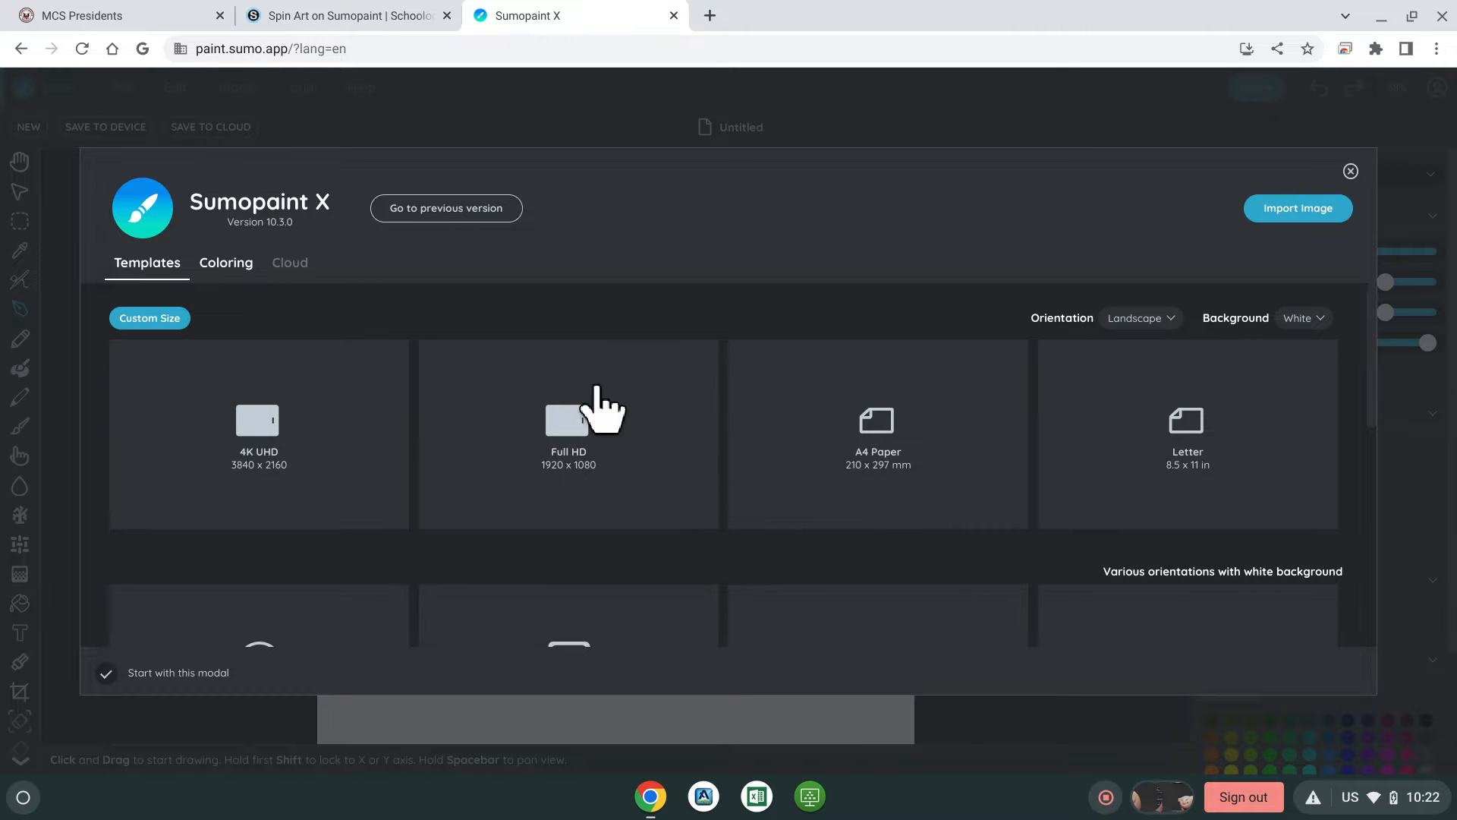
scroll(601, 403, "down", 3)
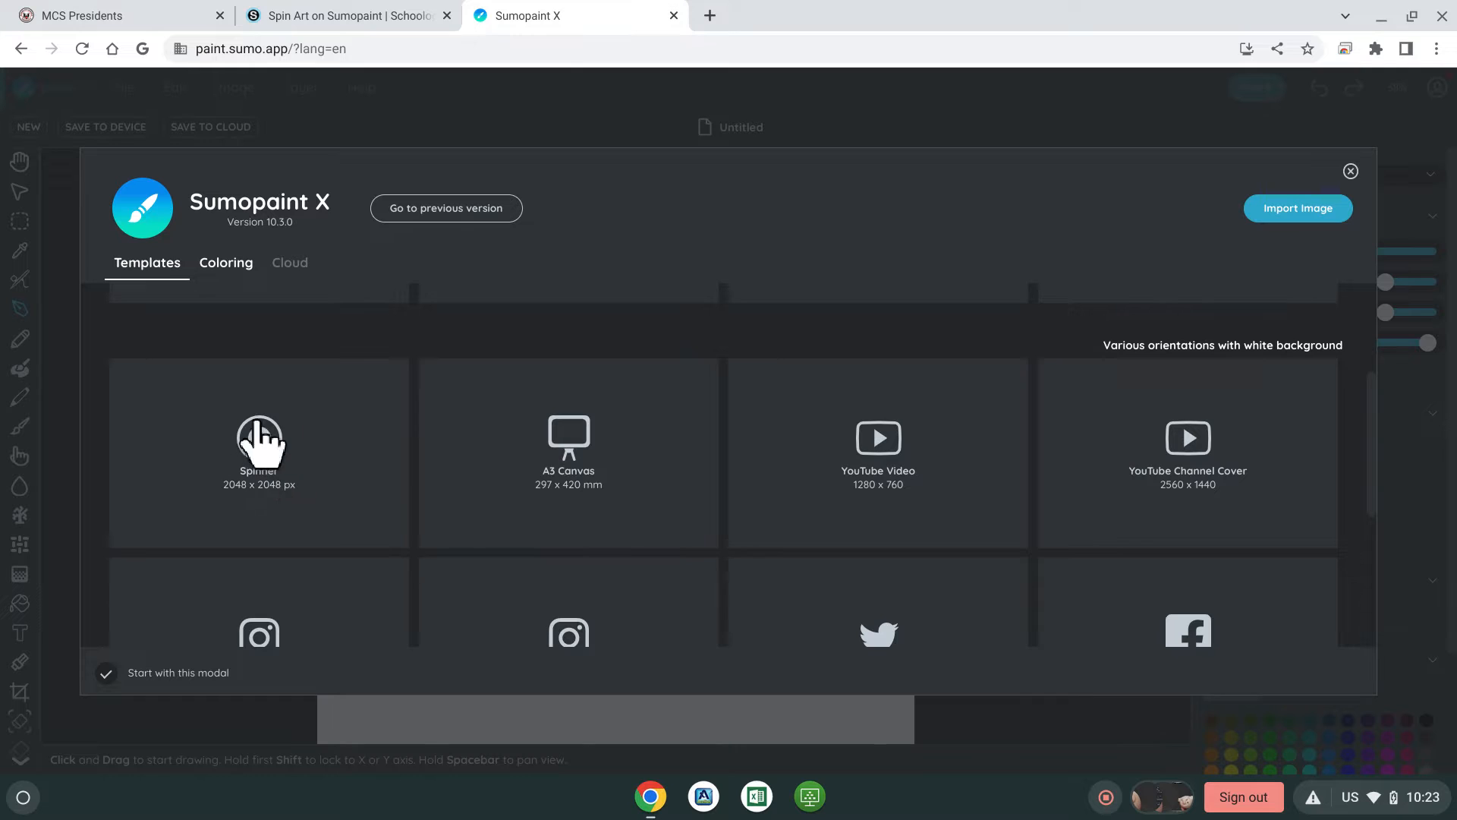
left_click(286, 444)
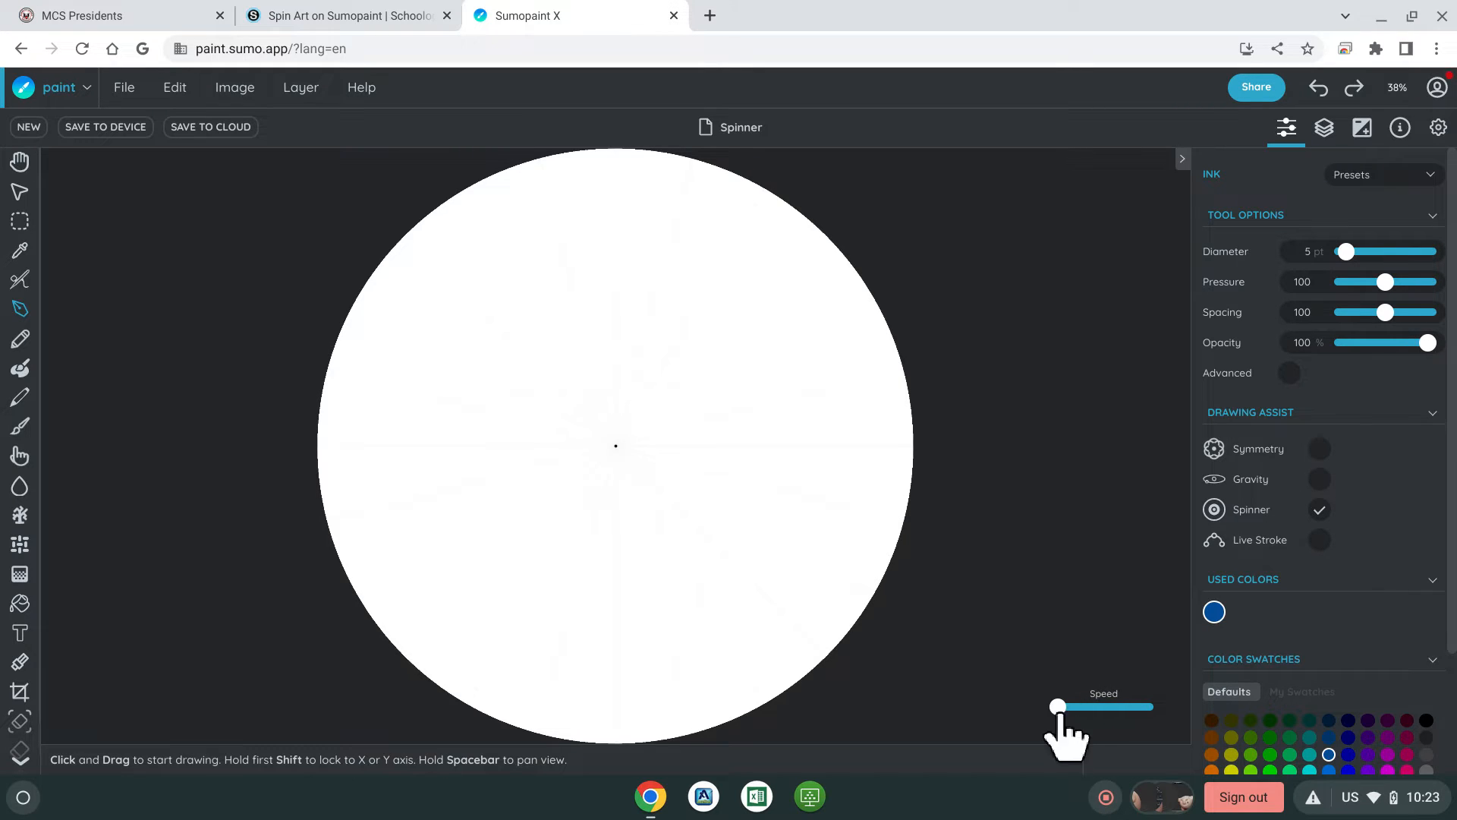
- Draw a freehand 5 pt blue ink line on the disc while it spins at about mid speed, and stop the spinning
left_click_drag(1060, 712, 1095, 718)
mouse_move(801, 487)
left_mouse_down()
mouse_move(758, 471)
mouse_move(806, 452)
mouse_move(835, 493)
mouse_move(771, 323)
mouse_move(763, 566)
mouse_move(751, 396)
mouse_move(804, 414)
mouse_move(826, 403)
left_mouse_up()
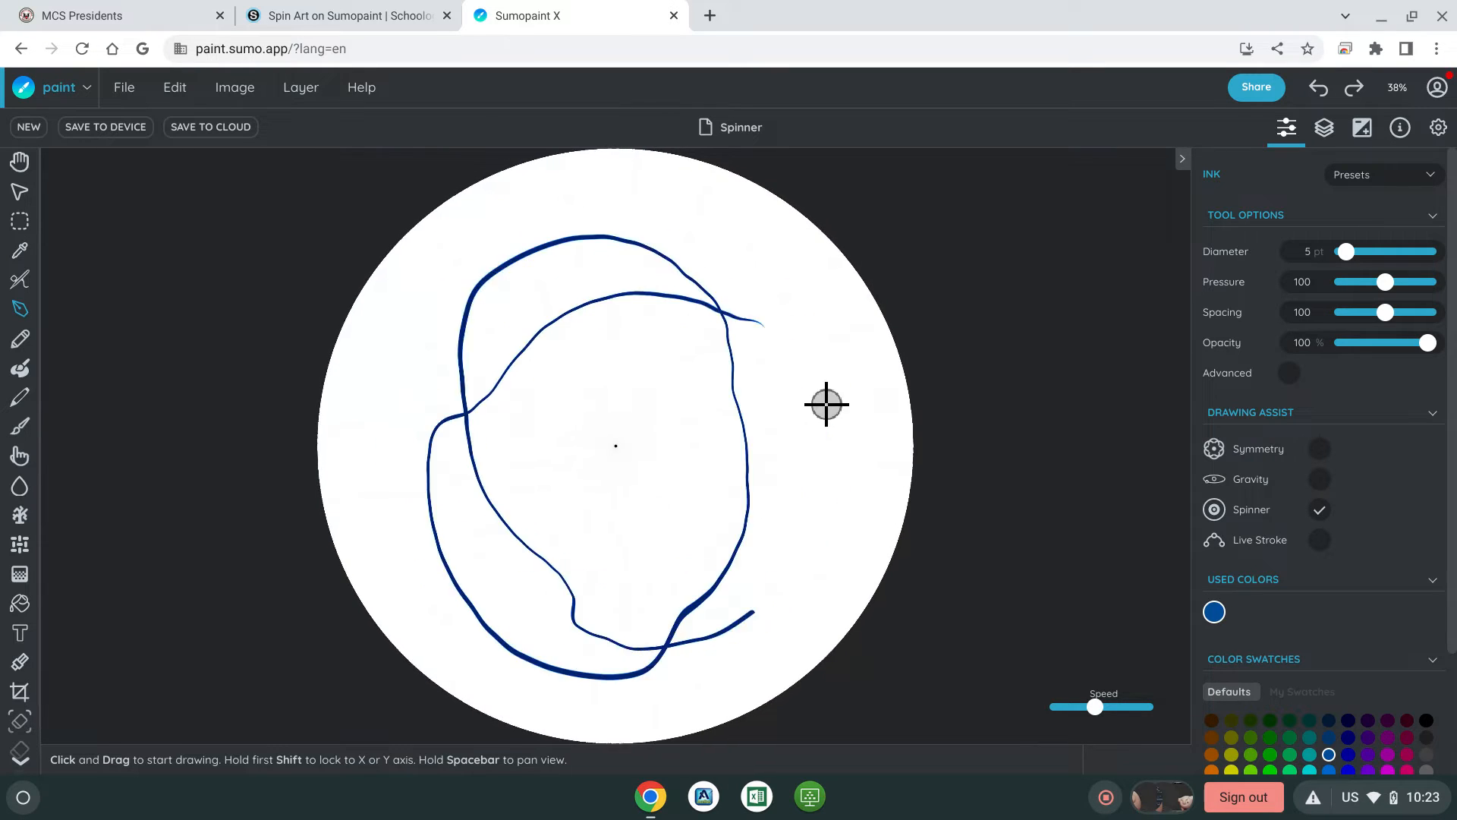
left_click_drag(1096, 707, 1072, 717)
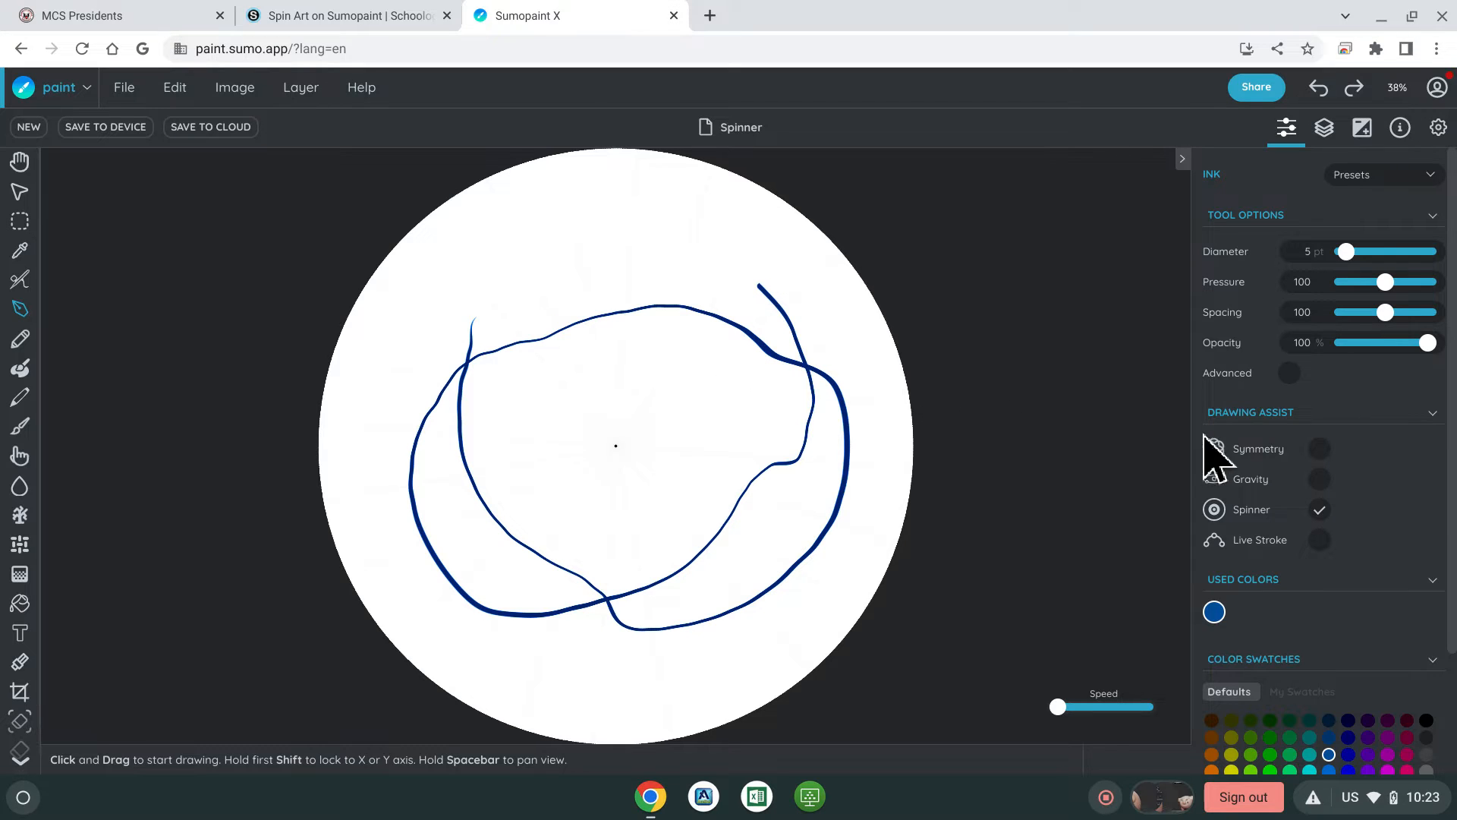
- Turn on Symmetry with 6 points and draw a curvy ink line mirrored around the disc
left_click(1297, 417)
left_click(1300, 419)
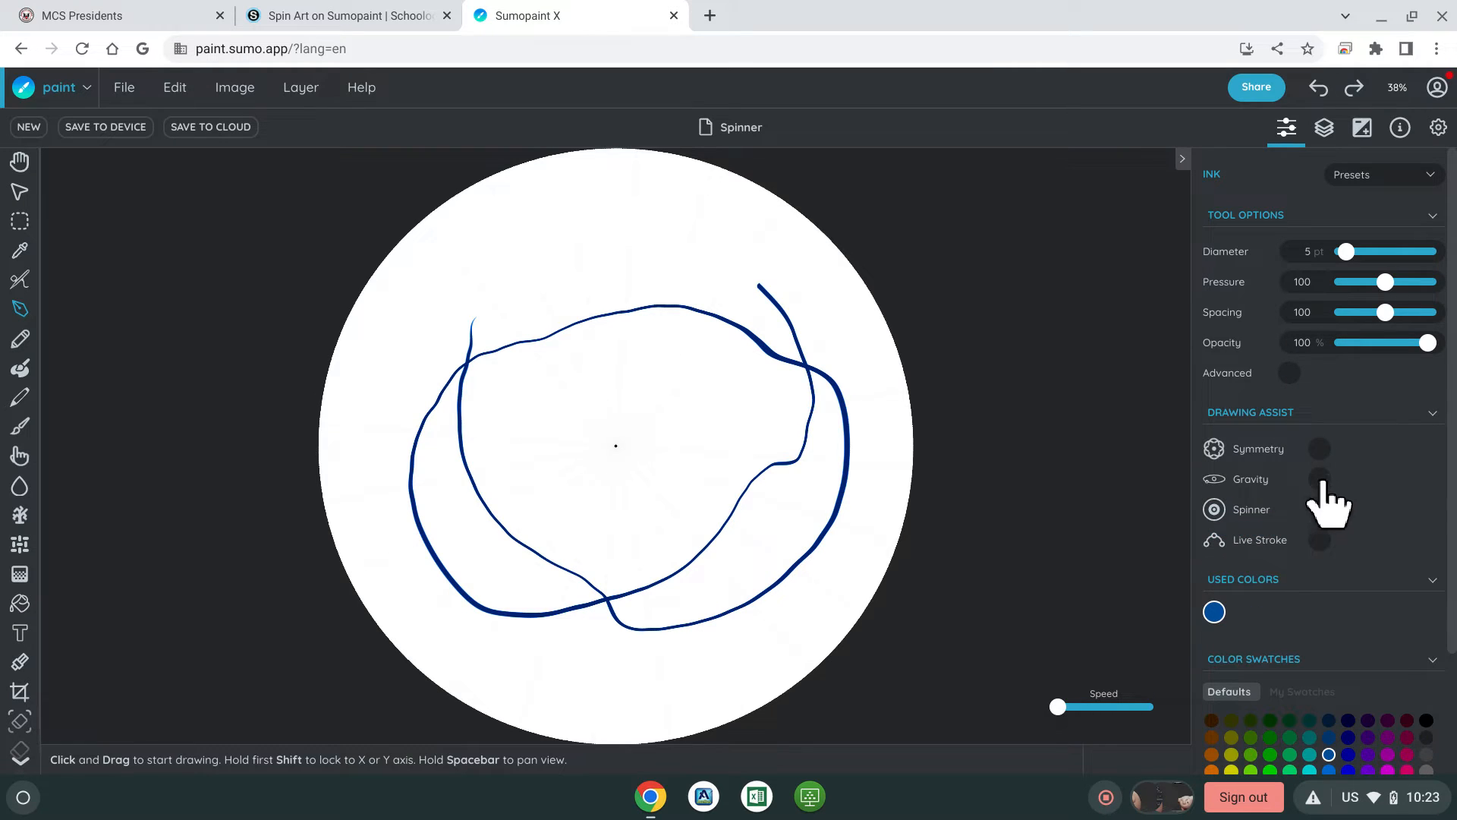
left_click(1320, 451)
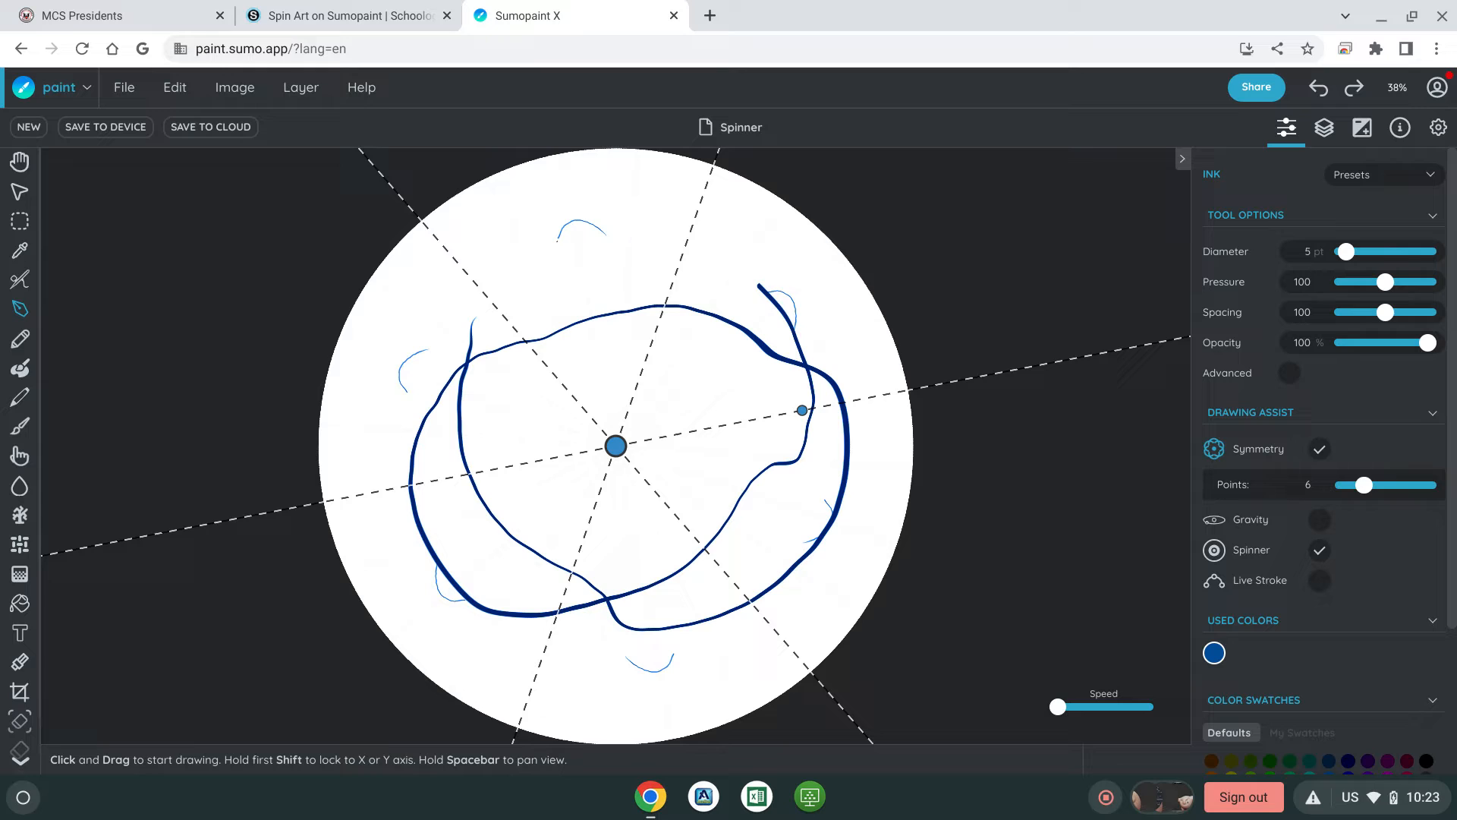
mouse_move(543, 221)
left_mouse_down()
mouse_move(571, 209)
mouse_move(631, 161)
left_mouse_up()
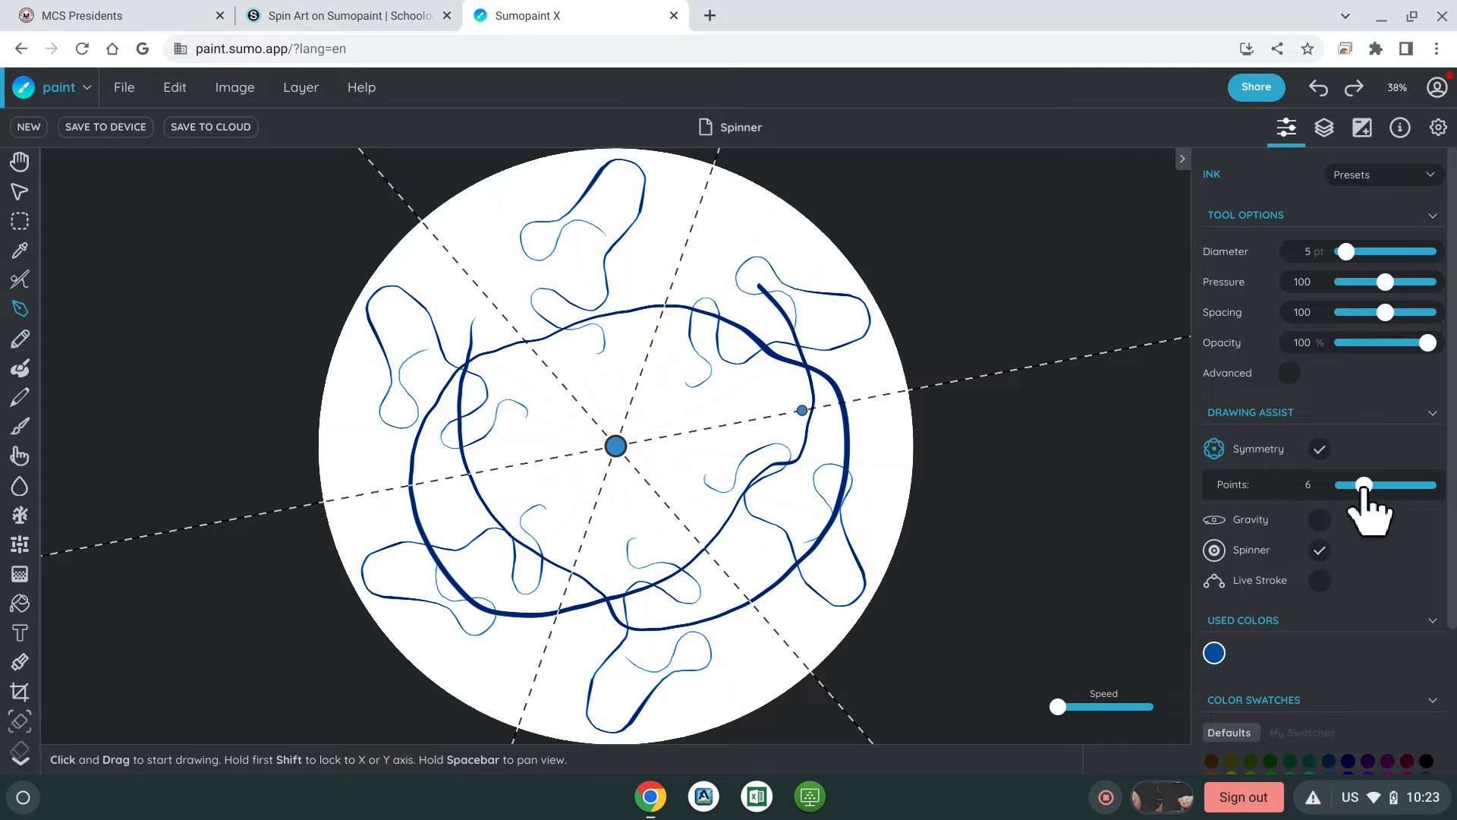
- Draw a looping ink line near the disc's edge with 11 symmetry points, and turn Symmetry off
mouse_move(1363, 485)
left_mouse_down()
mouse_move(1451, 507)
mouse_move(1392, 489)
left_mouse_up()
mouse_move(716, 220)
left_mouse_down()
mouse_move(777, 227)
mouse_move(754, 268)
mouse_move(793, 262)
left_mouse_up()
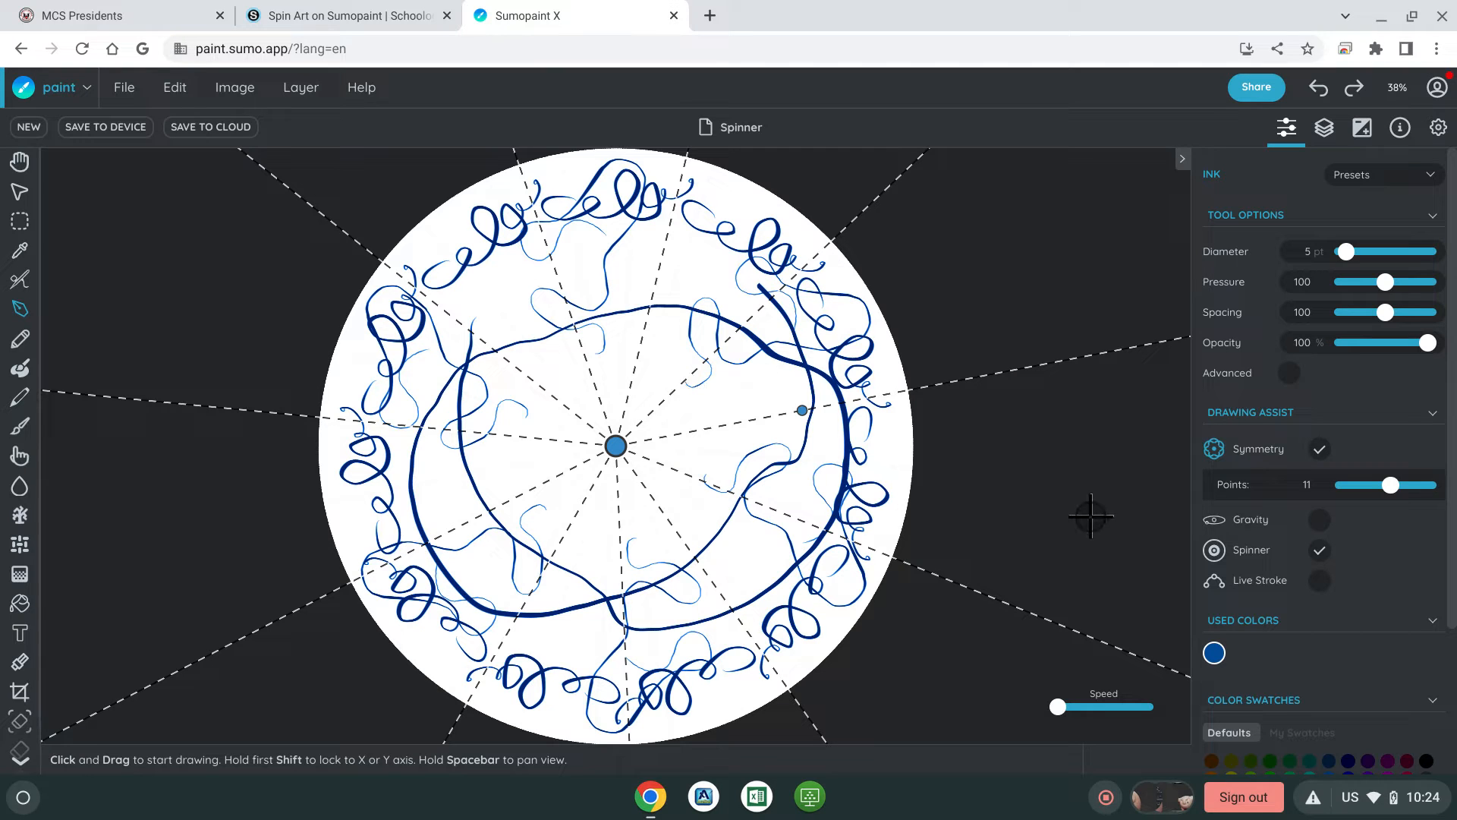
left_click(1321, 449)
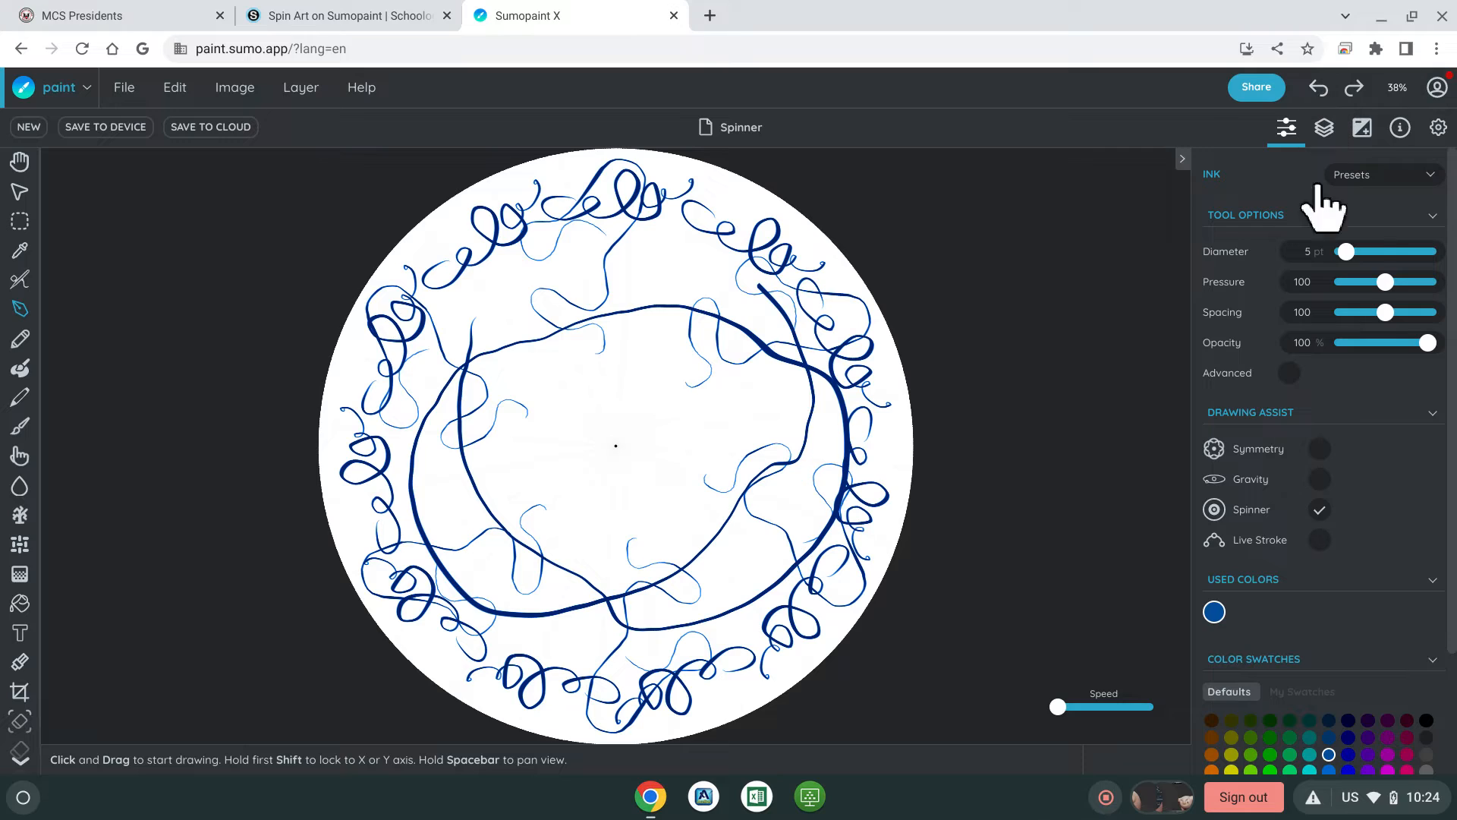
- Undo all the ink strokes on the disc
left_click(1319, 90)
left_click(1318, 89)
left_click(1319, 89)
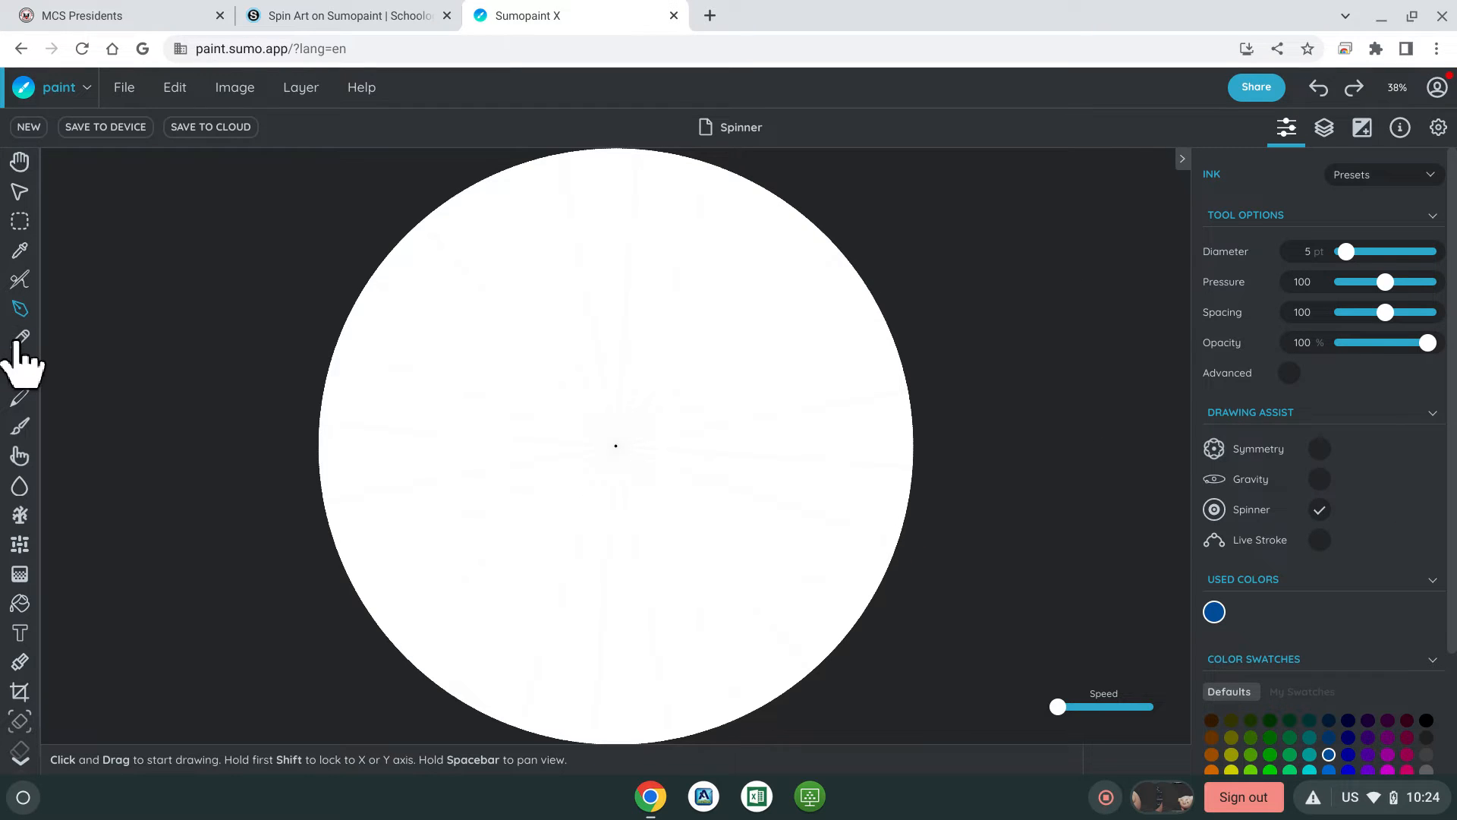
- Switch to the Classic Brush and mix a muted green as the paint colour
left_click(19, 429)
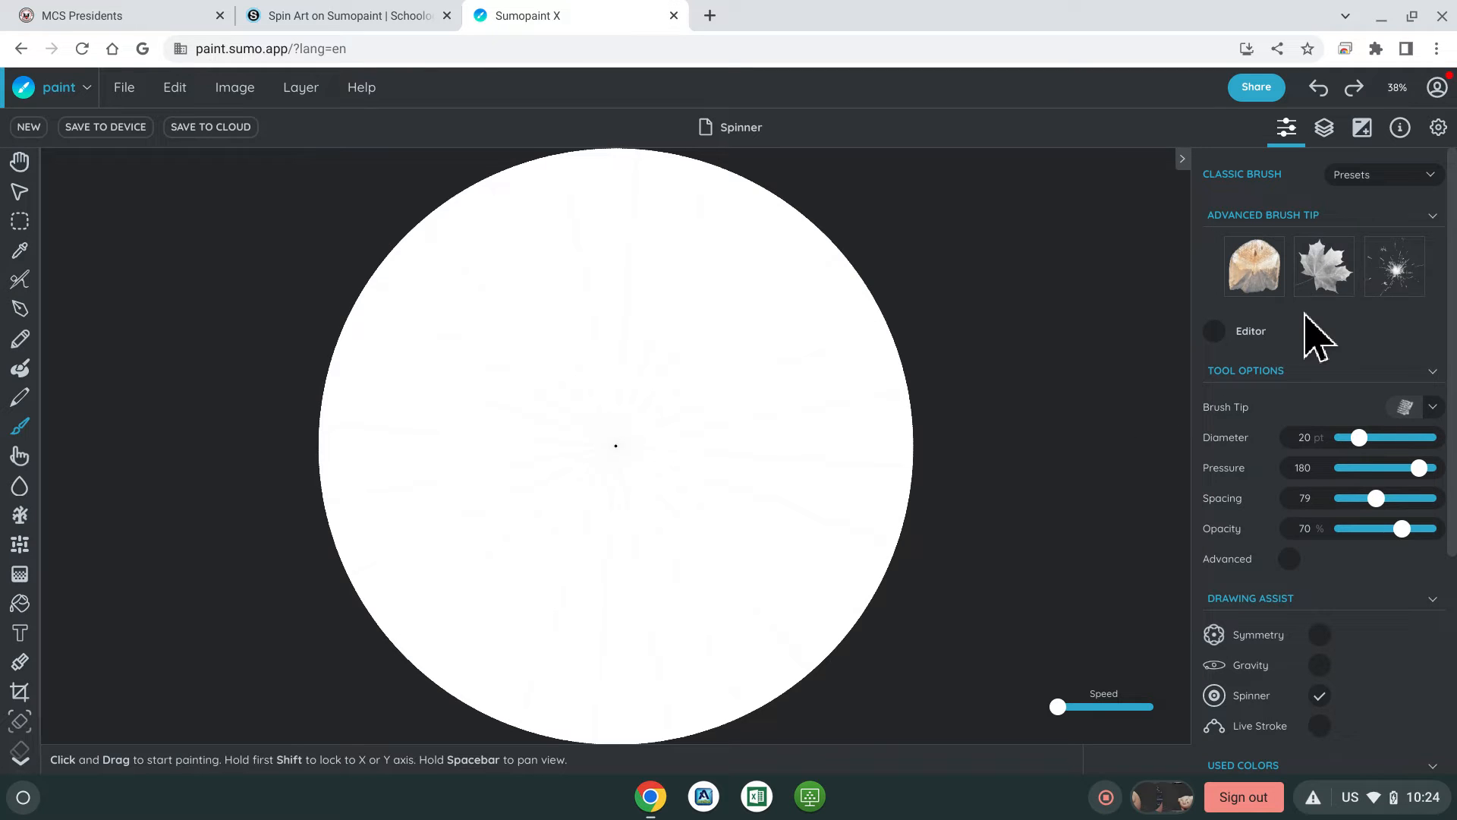
scroll(1304, 313, "down", 1)
scroll(1305, 313, "down", 5)
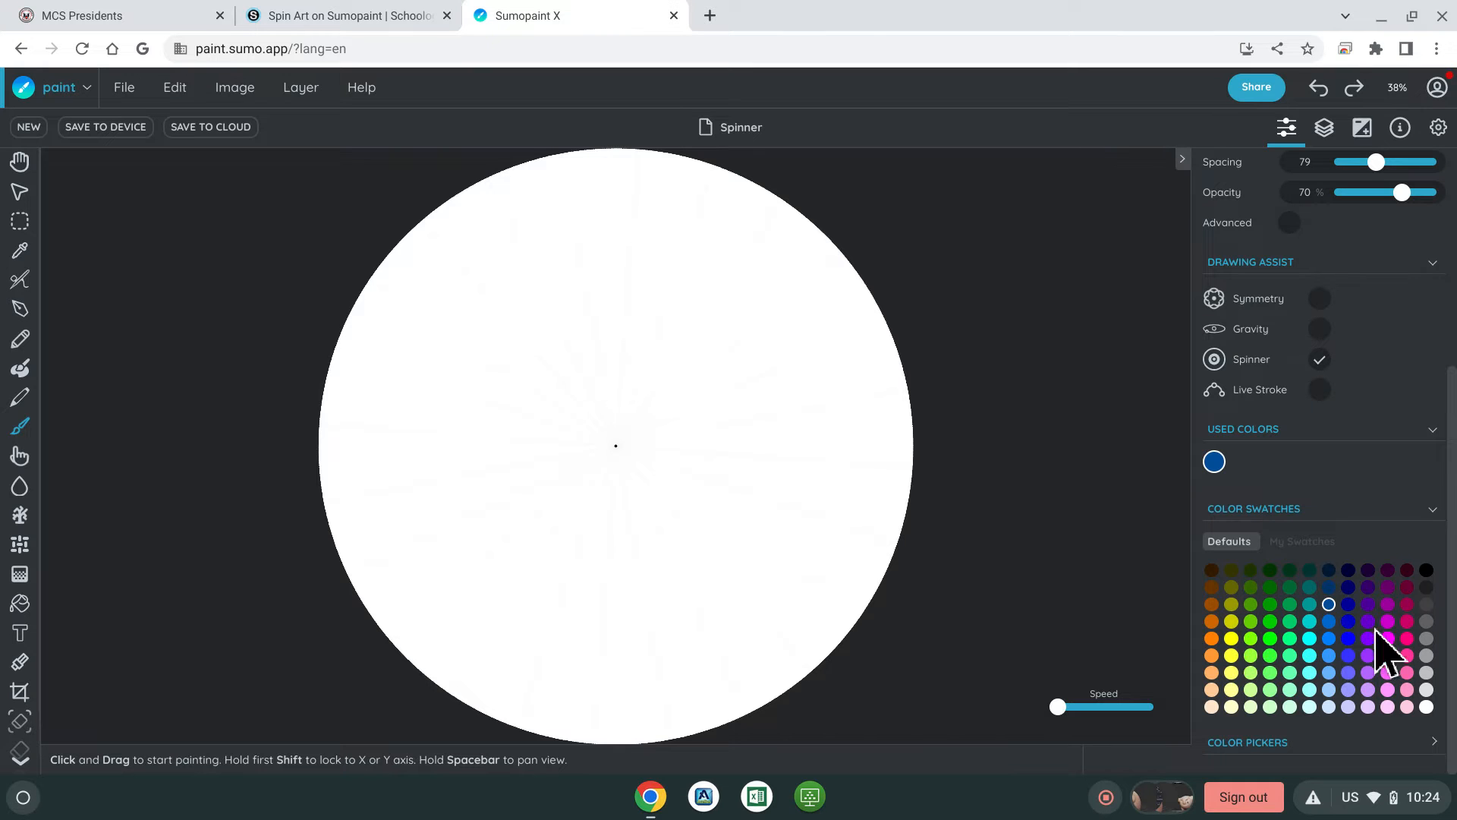
left_click(1248, 743)
scroll(1275, 661, "down", 3)
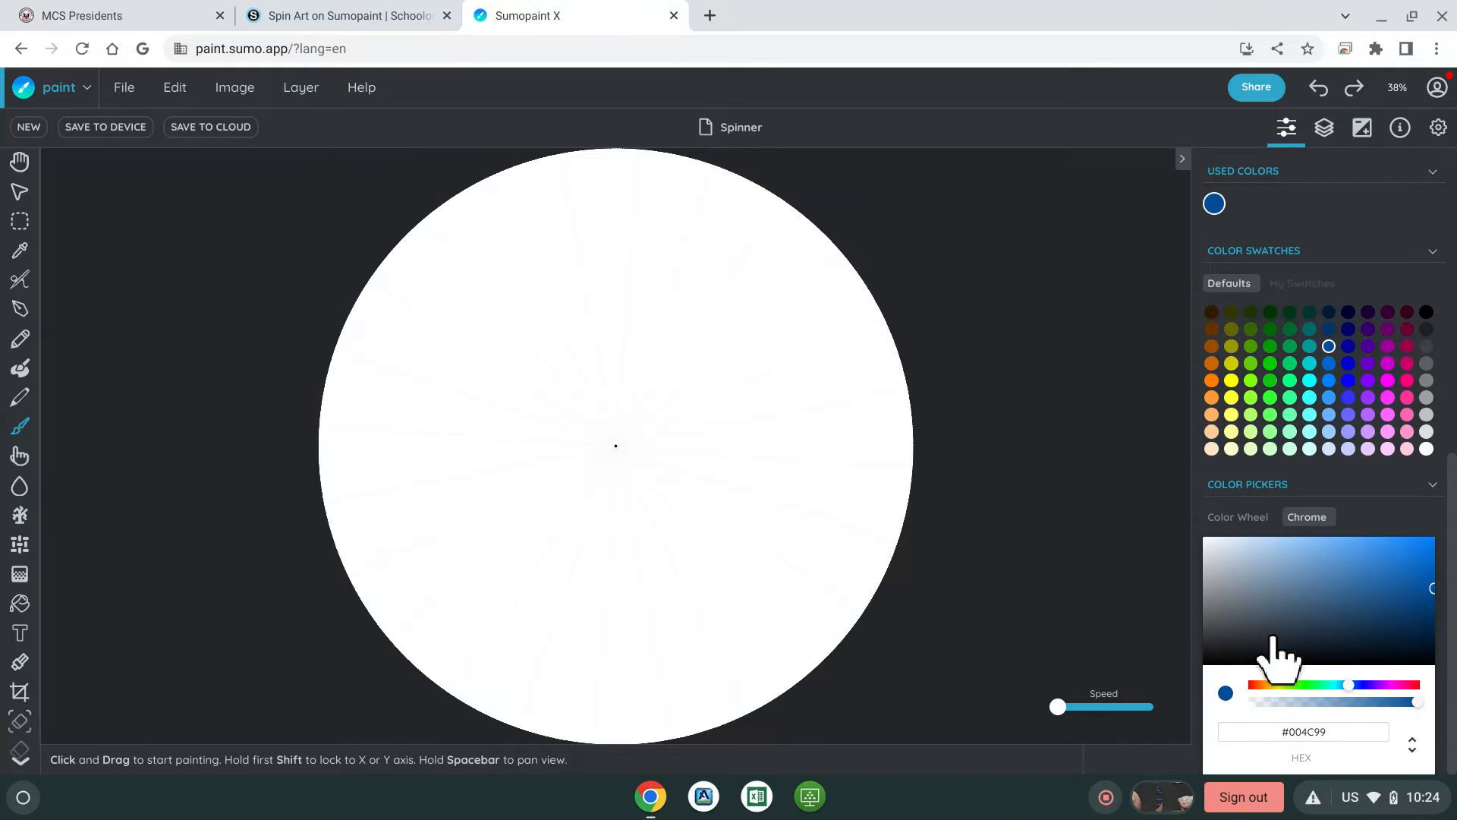
left_click(1286, 685)
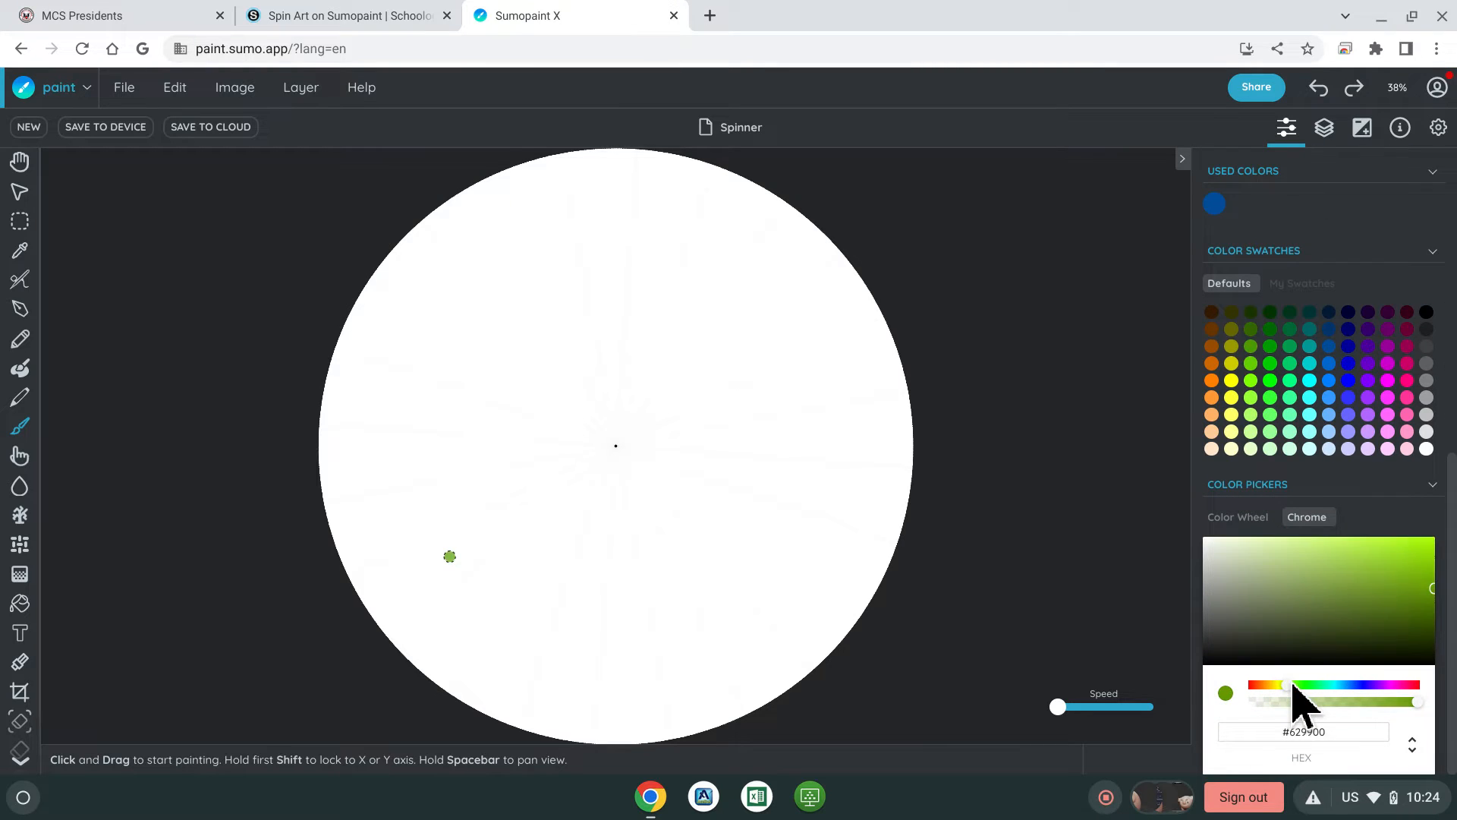
mouse_move(1292, 685)
left_mouse_down()
mouse_move(1350, 695)
mouse_move(1269, 693)
mouse_move(1299, 692)
left_mouse_up()
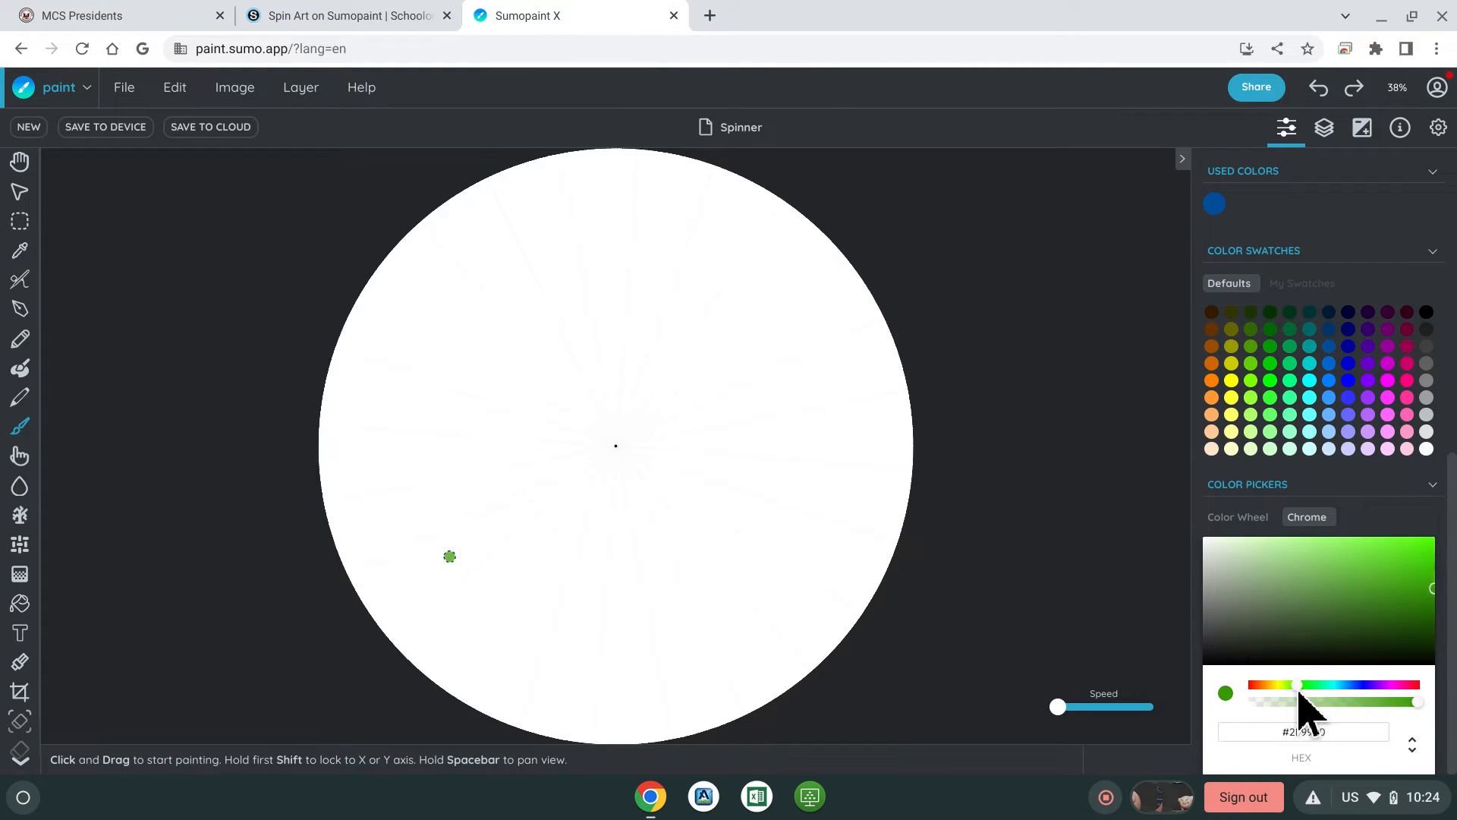
left_click_drag(1311, 628, 1282, 599)
- Paint a solid round green blob just above the disc's centre with a 48 pt brush at 100% opacity
scroll(1321, 446, "up", 6)
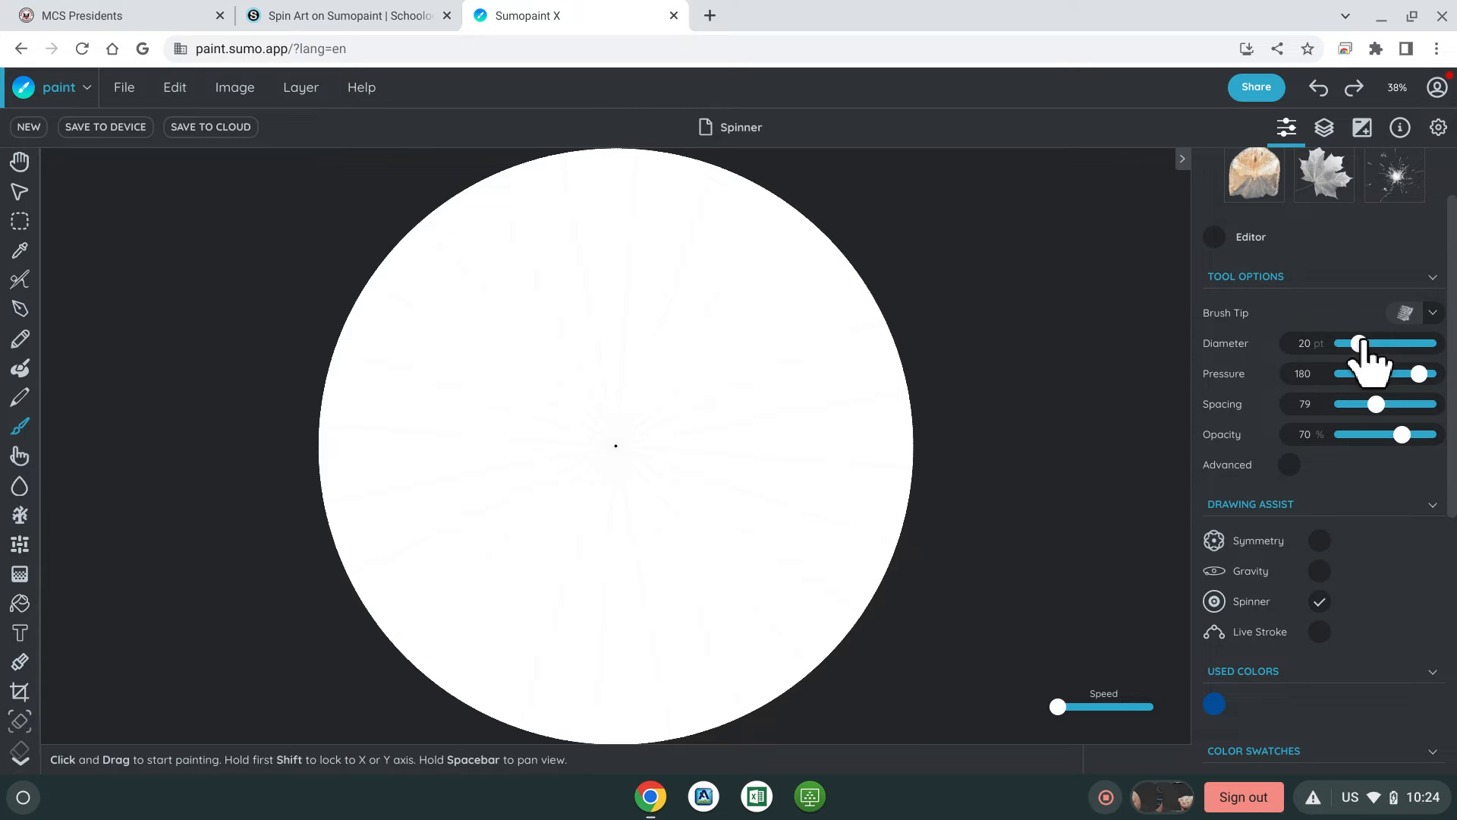
mouse_move(1360, 343)
left_mouse_down()
mouse_move(1412, 345)
mouse_move(1383, 348)
left_mouse_up()
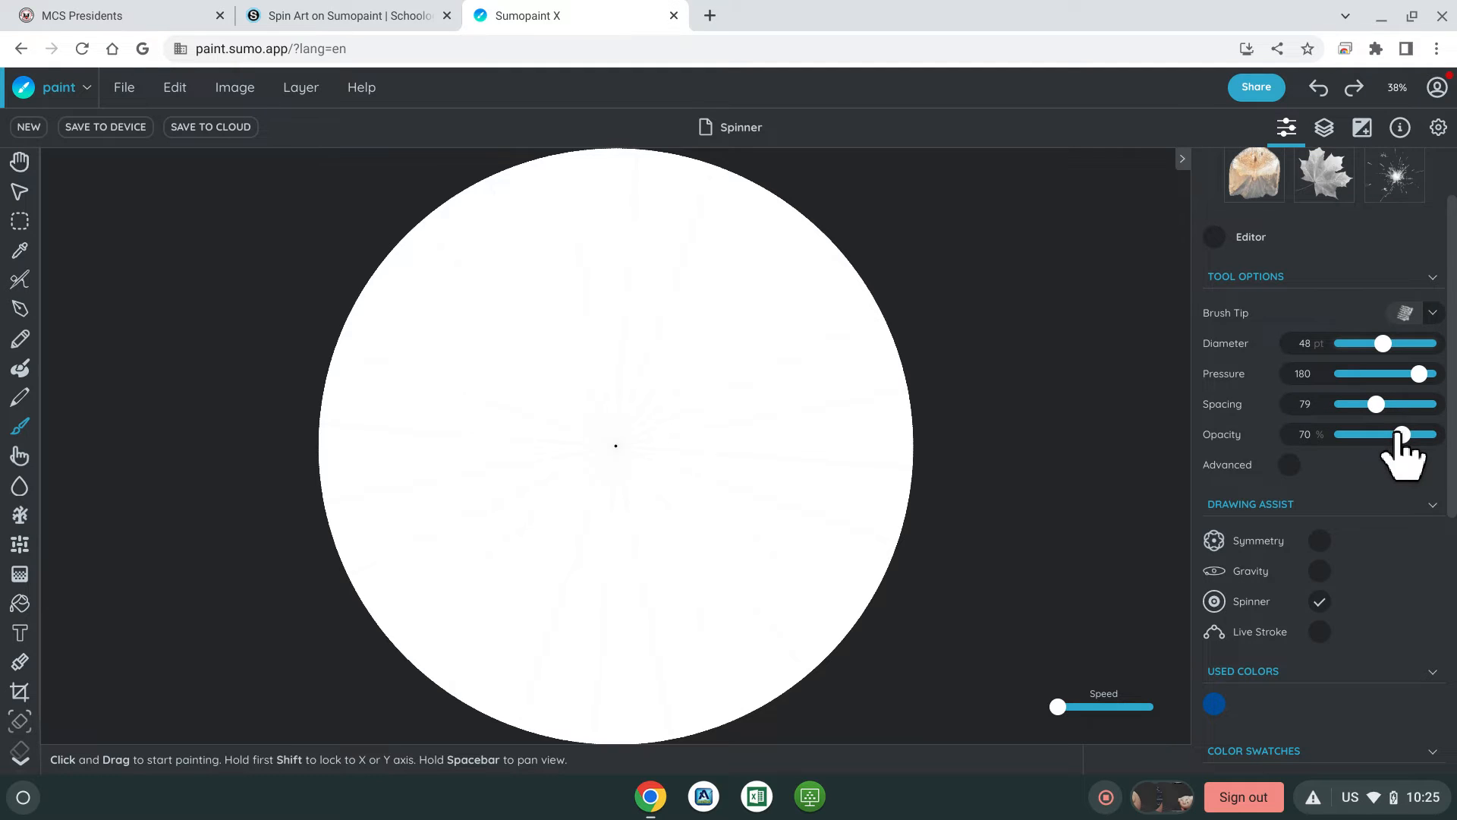
left_click_drag(1402, 434, 1432, 440)
mouse_move(696, 341)
left_mouse_down()
mouse_move(631, 336)
mouse_move(674, 352)
mouse_move(675, 388)
mouse_move(626, 371)
mouse_move(705, 346)
left_mouse_up()
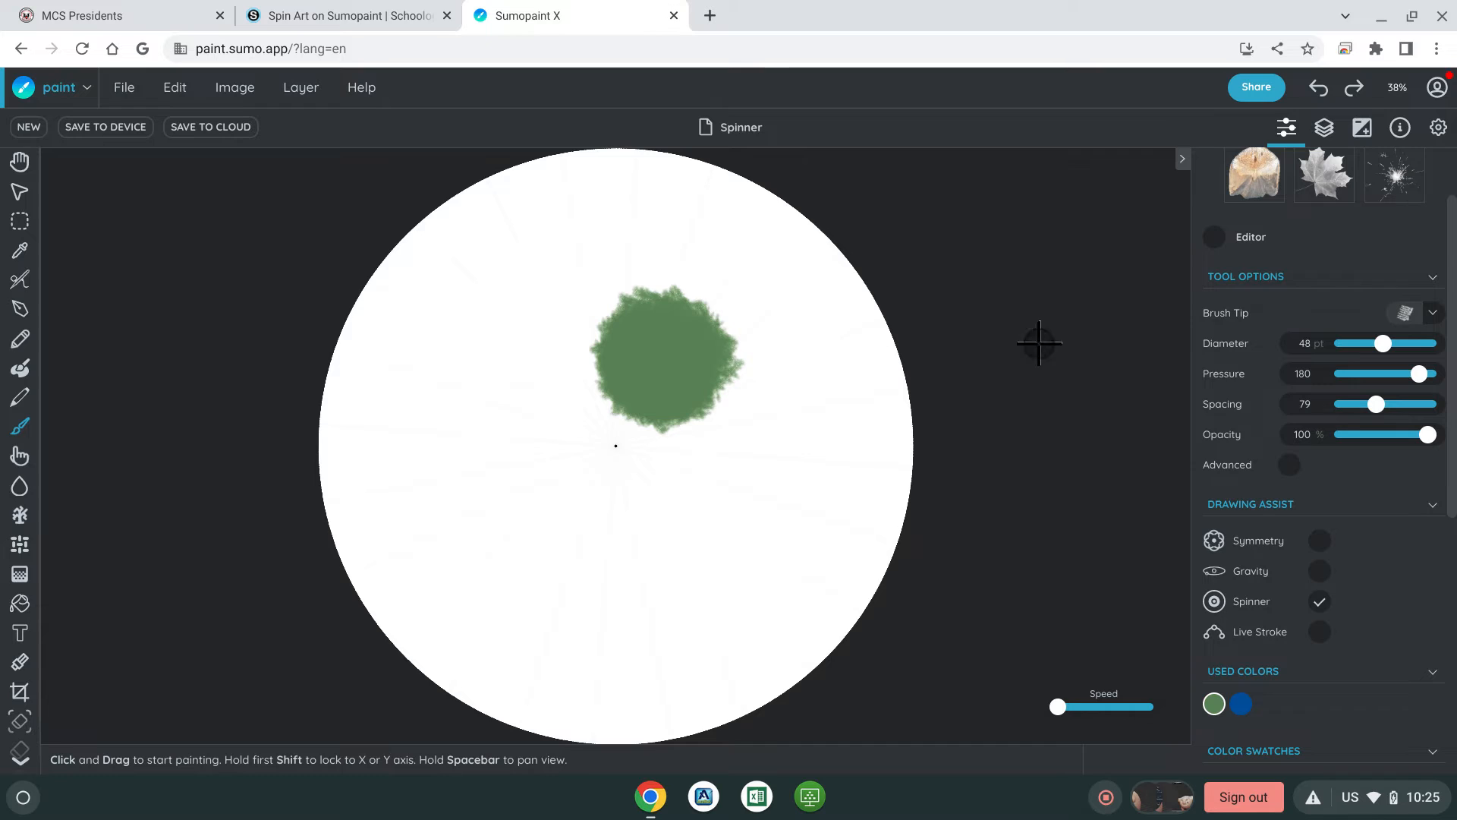
- Paint translucent green strokes at the disc's right edge at 50% opacity, and set the opacity back to 100%
left_click(1385, 434)
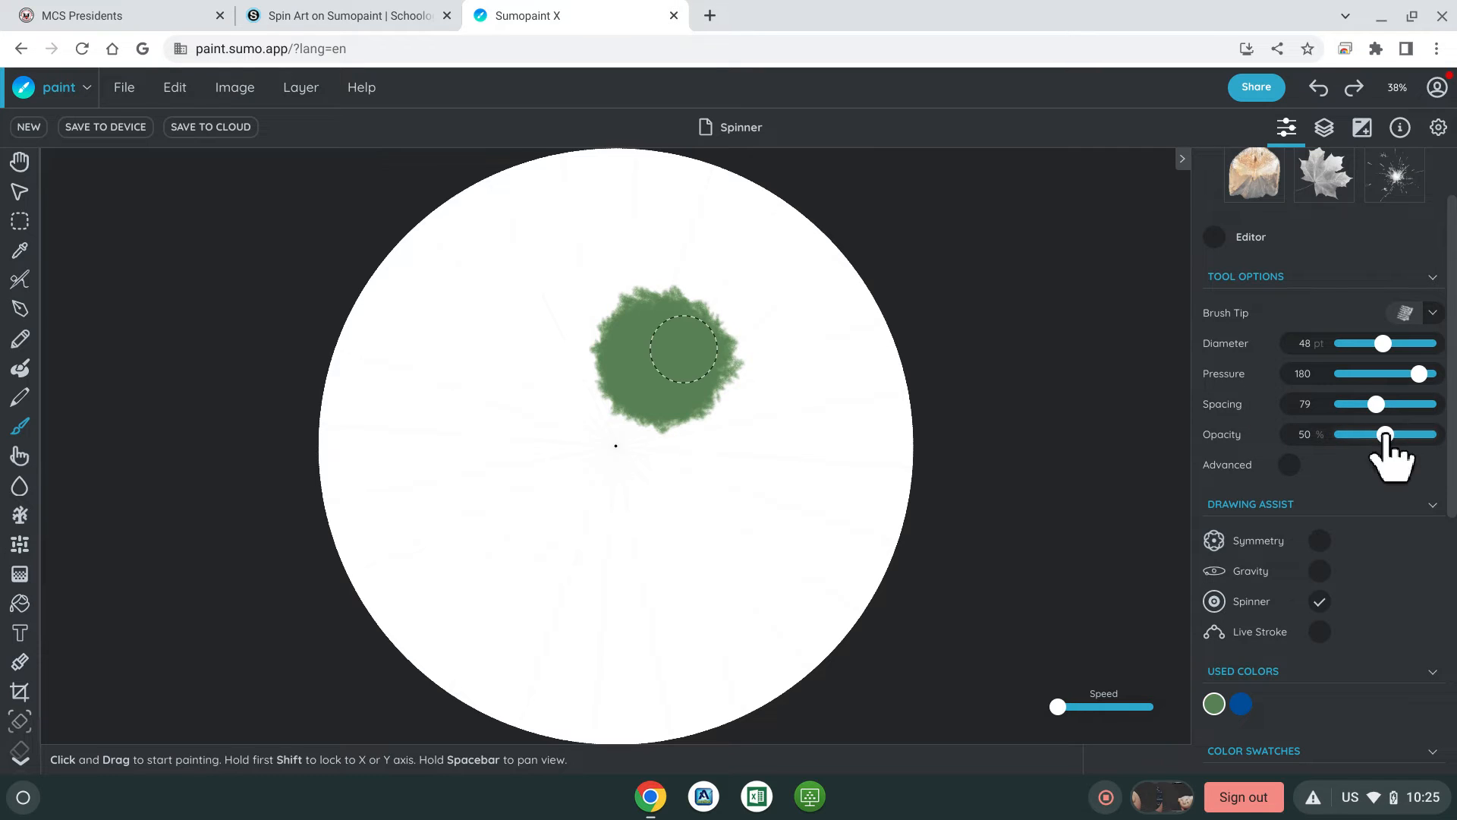
mouse_move(725, 467)
left_mouse_down()
mouse_move(862, 500)
mouse_move(835, 470)
mouse_move(851, 495)
mouse_move(825, 499)
mouse_move(794, 471)
mouse_move(830, 398)
mouse_move(878, 446)
left_mouse_up()
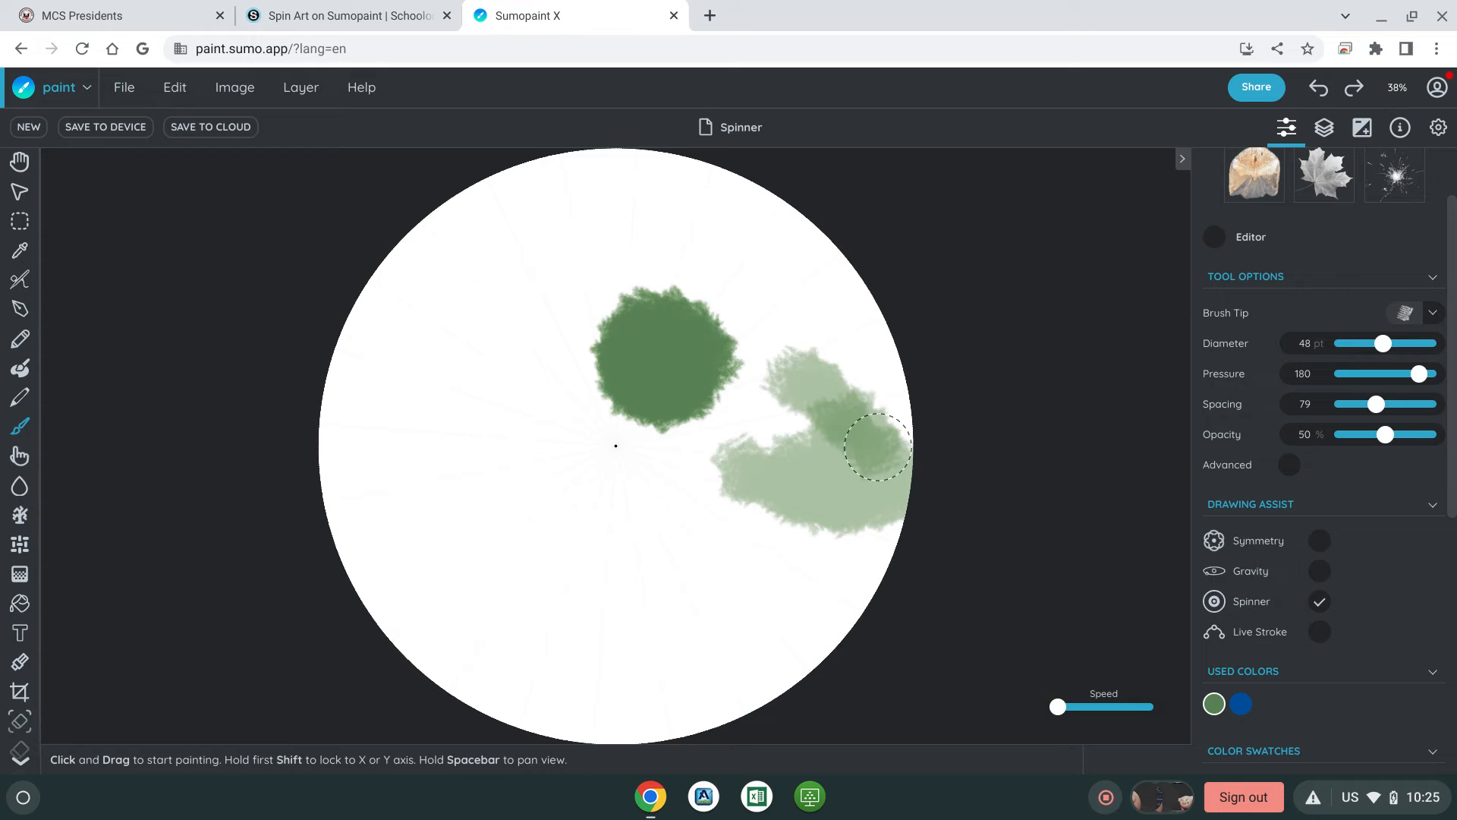
left_click_drag(1384, 436, 1429, 436)
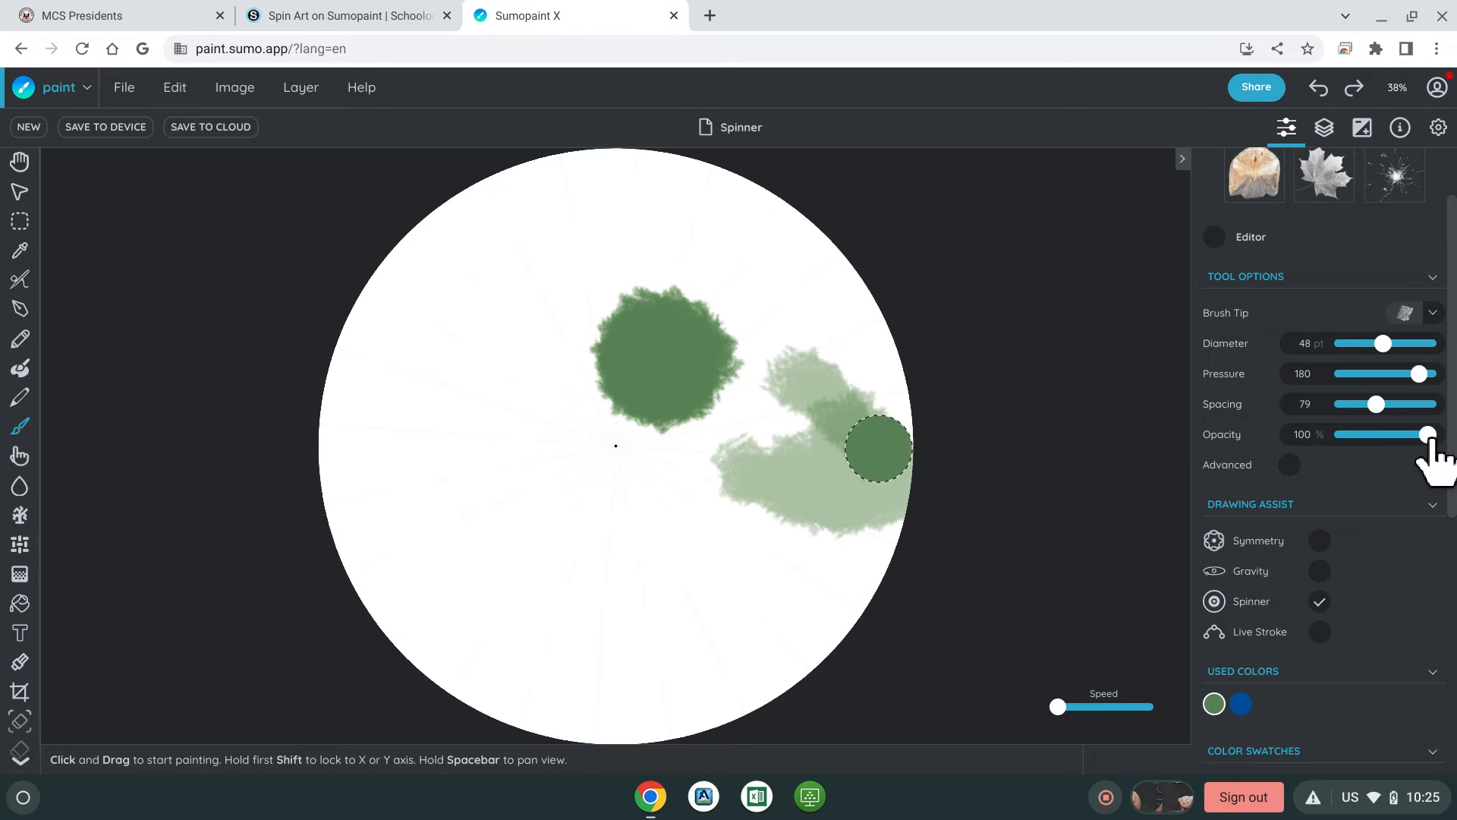
- Choose the spoked wheel tip from the Steampunk Brushes pack and paint a long winding green stroke across the disc
scroll(1369, 380, "up", 2)
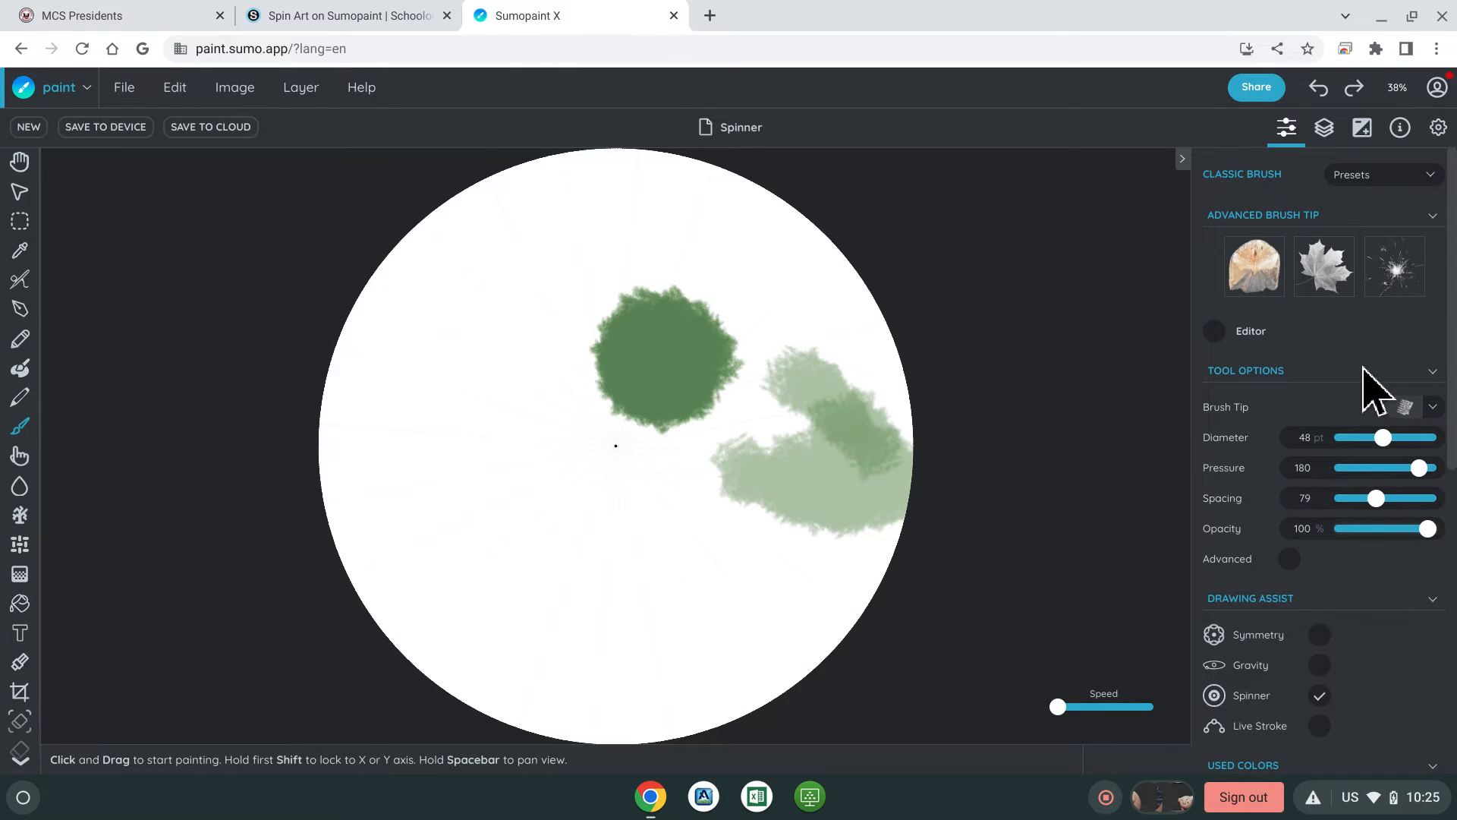
left_click(1431, 409)
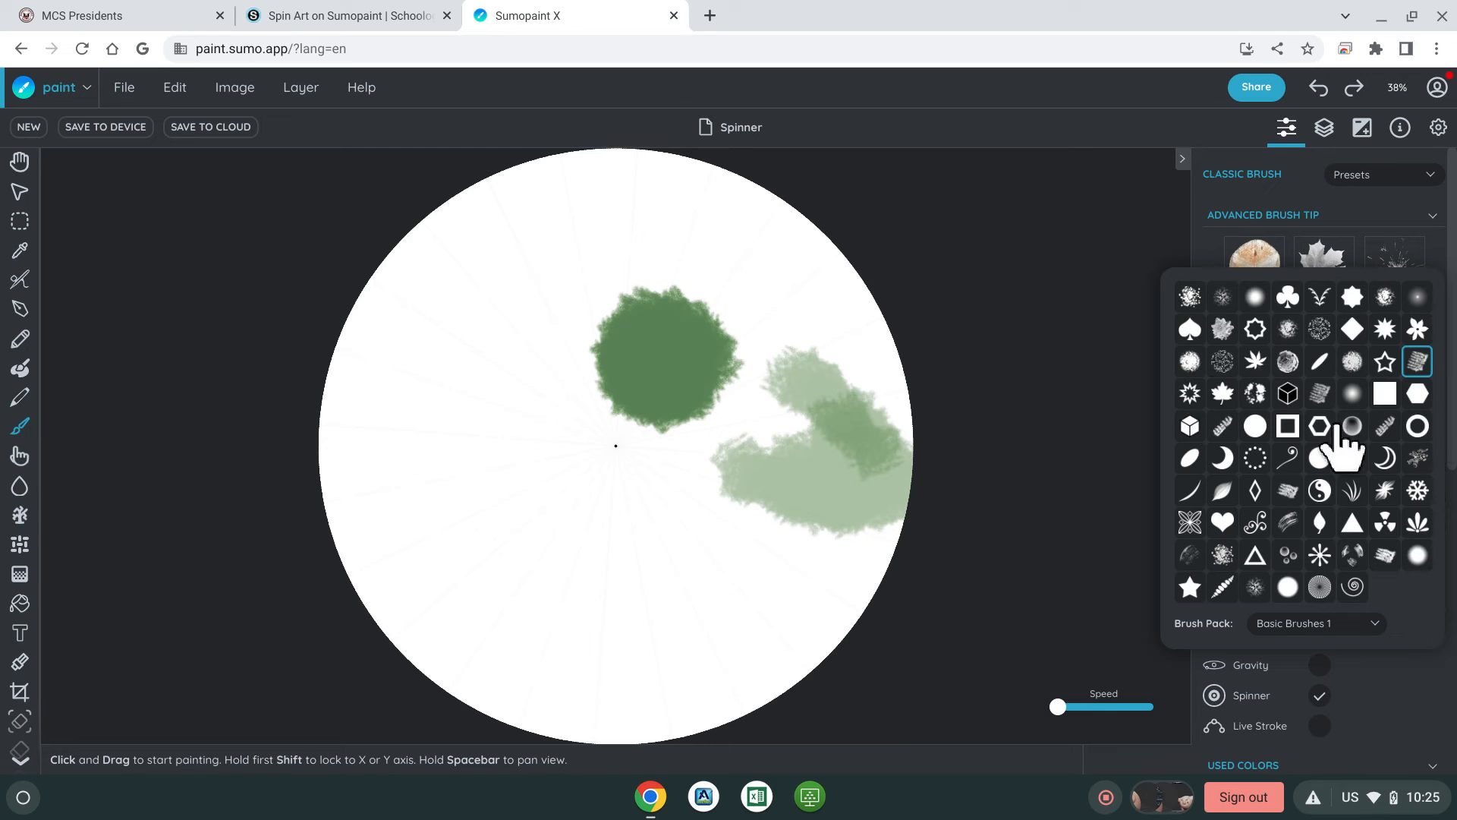
left_click(1324, 622)
left_click(1313, 425)
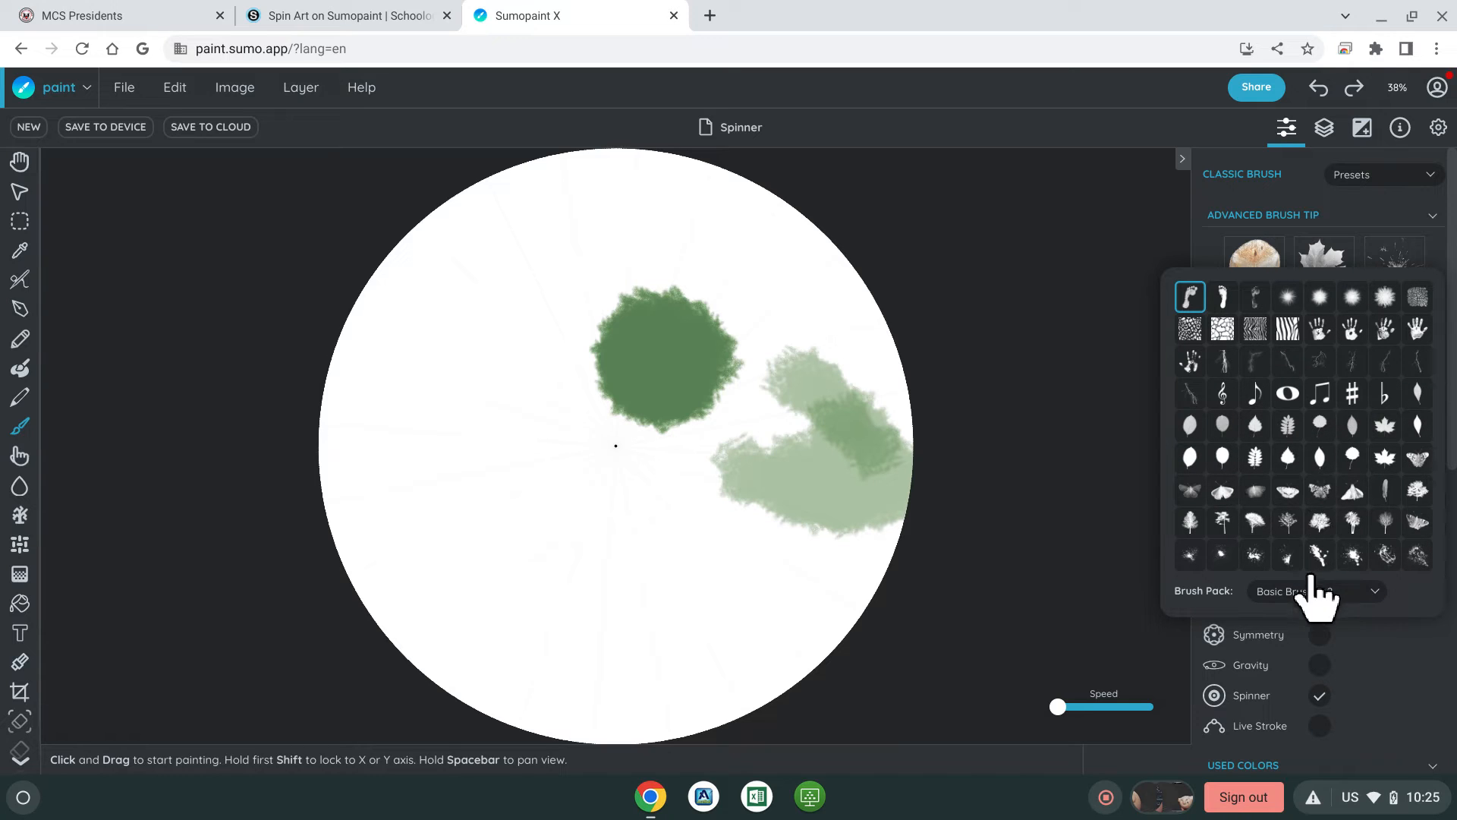
left_click(1305, 595)
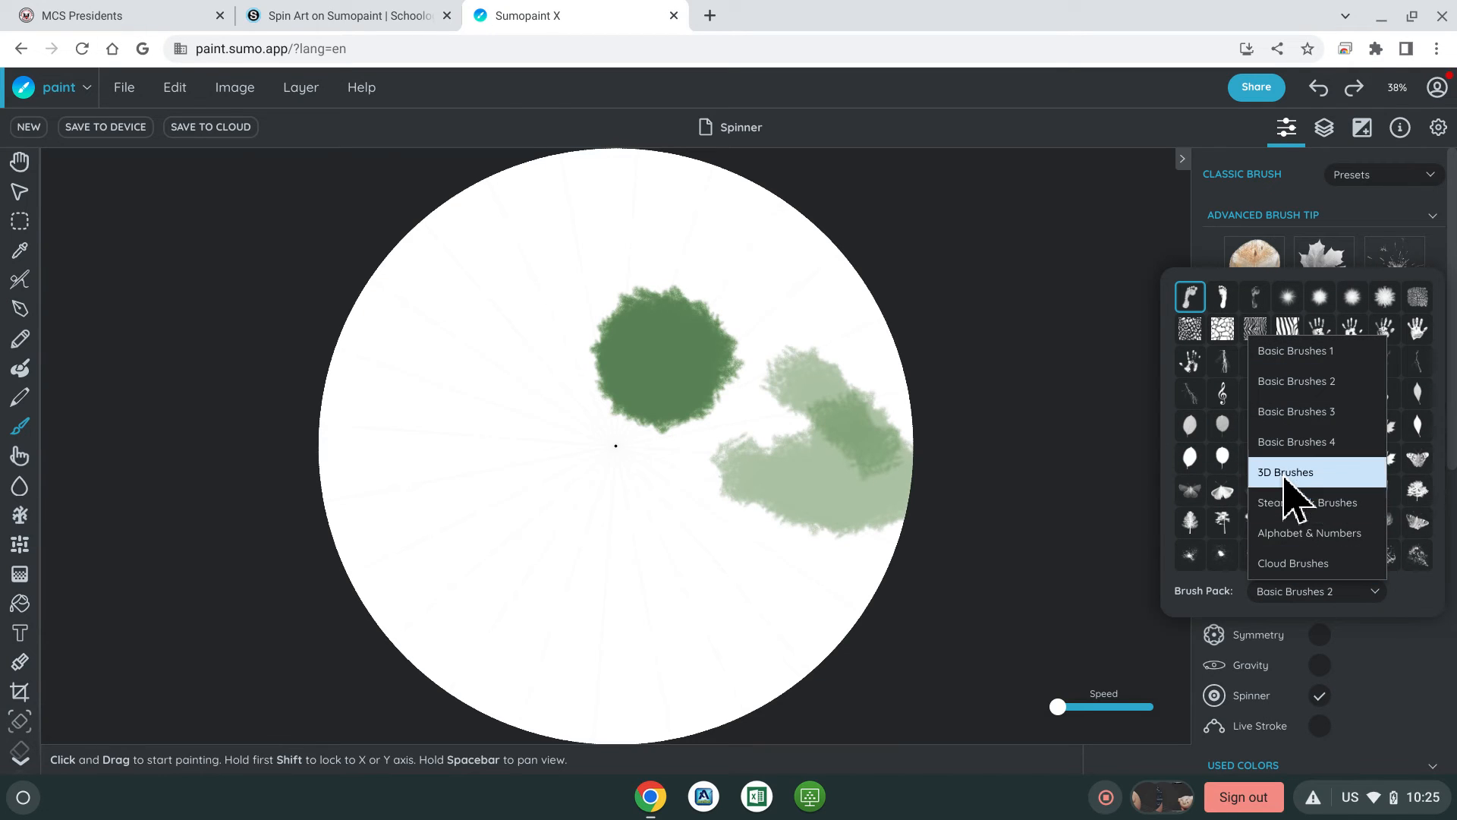
left_click(1298, 503)
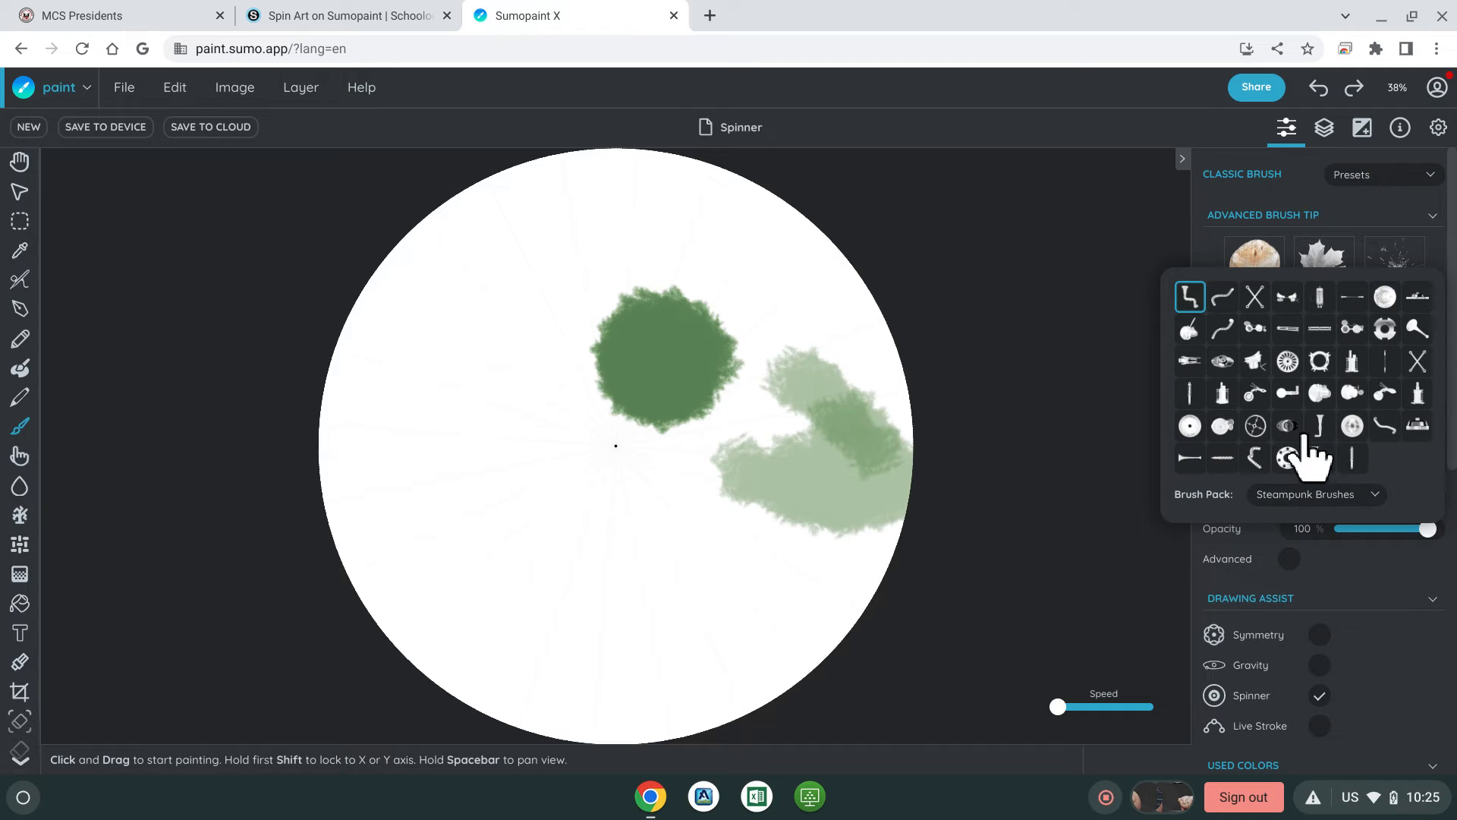
left_click(1287, 362)
mouse_move(448, 491)
left_mouse_down()
mouse_move(620, 532)
mouse_move(573, 473)
mouse_move(497, 428)
mouse_move(467, 332)
mouse_move(542, 271)
mouse_move(591, 276)
mouse_move(626, 332)
mouse_move(726, 319)
mouse_move(756, 370)
left_mouse_up()
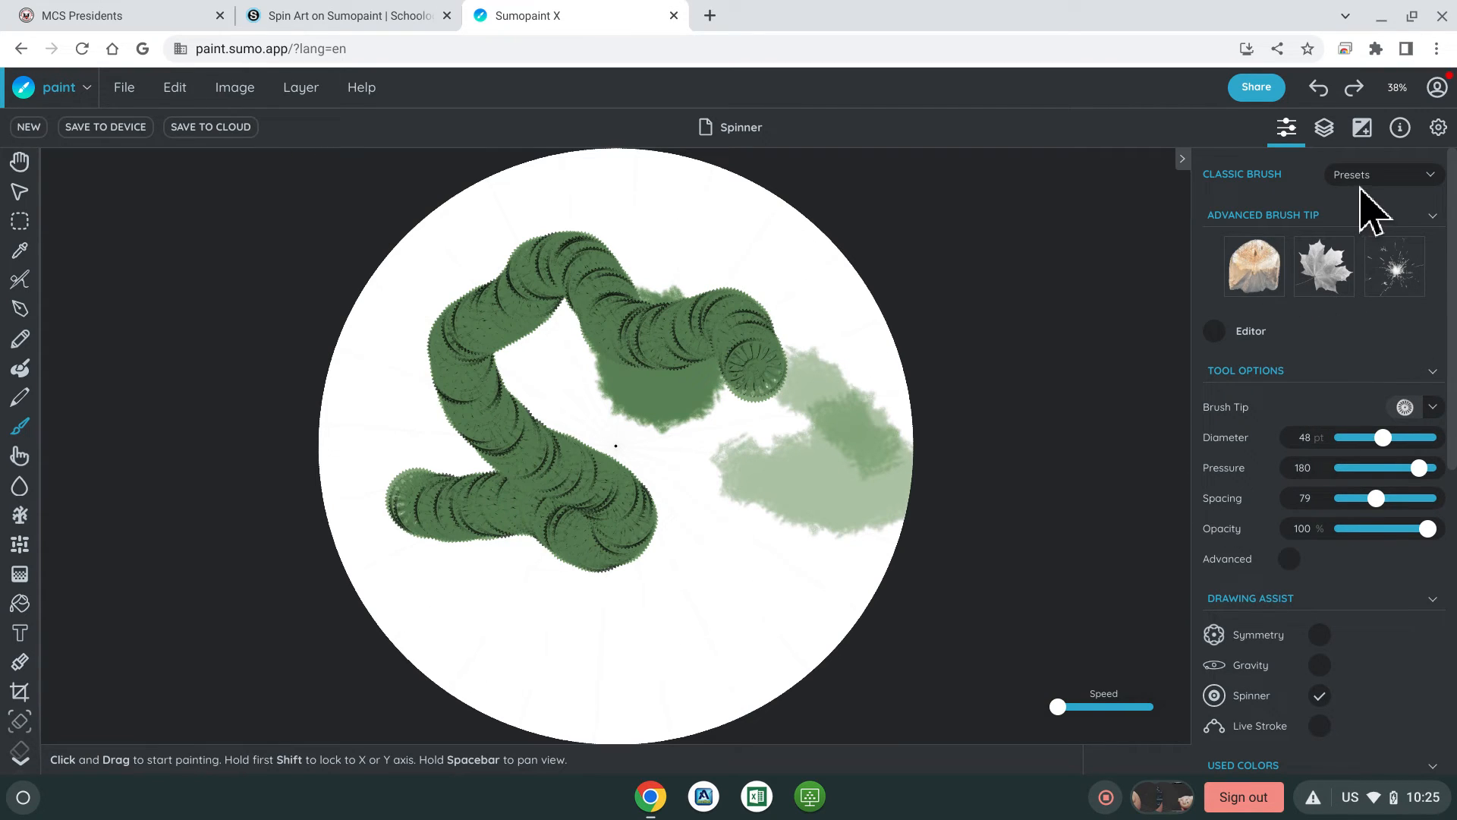
- Paint a winding stroke with the maple leaf advanced tip and another across the lower disc with the shell-like tip
left_click(1433, 216)
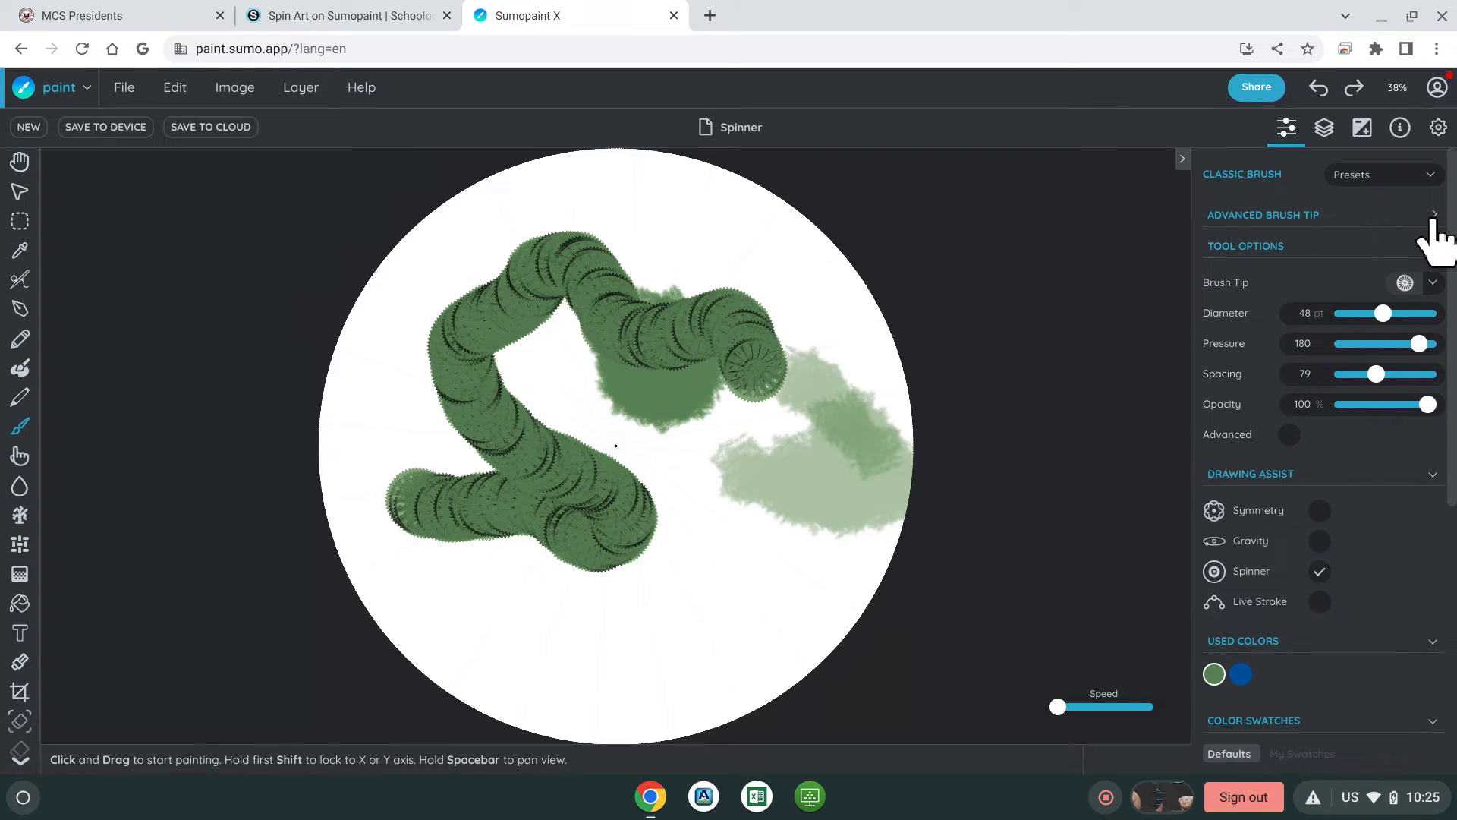
left_click(1433, 216)
left_click(1334, 275)
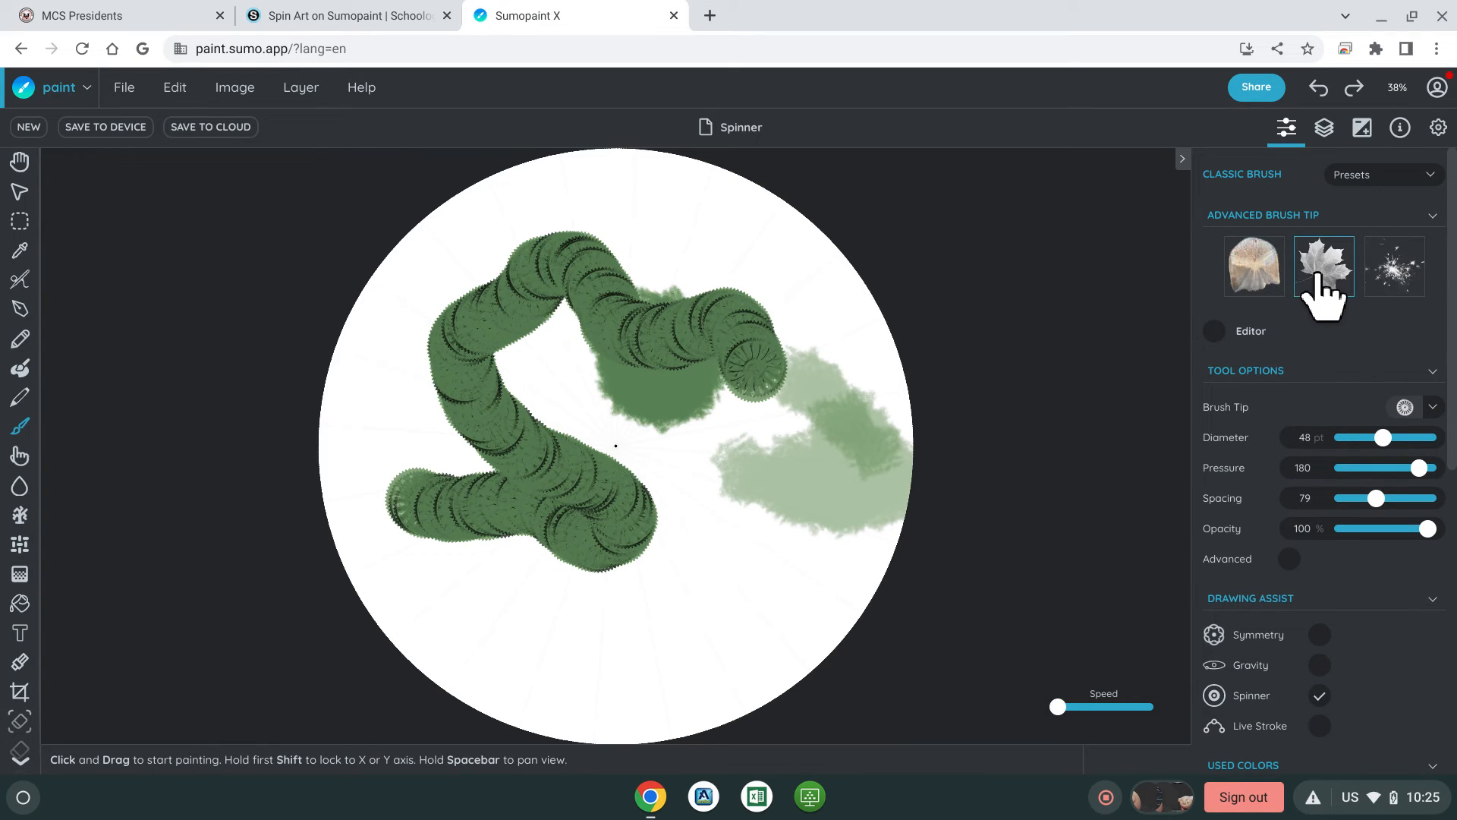
mouse_move(767, 359)
left_mouse_down()
mouse_move(717, 307)
mouse_move(729, 256)
mouse_move(805, 281)
mouse_move(843, 349)
mouse_move(875, 491)
left_mouse_up()
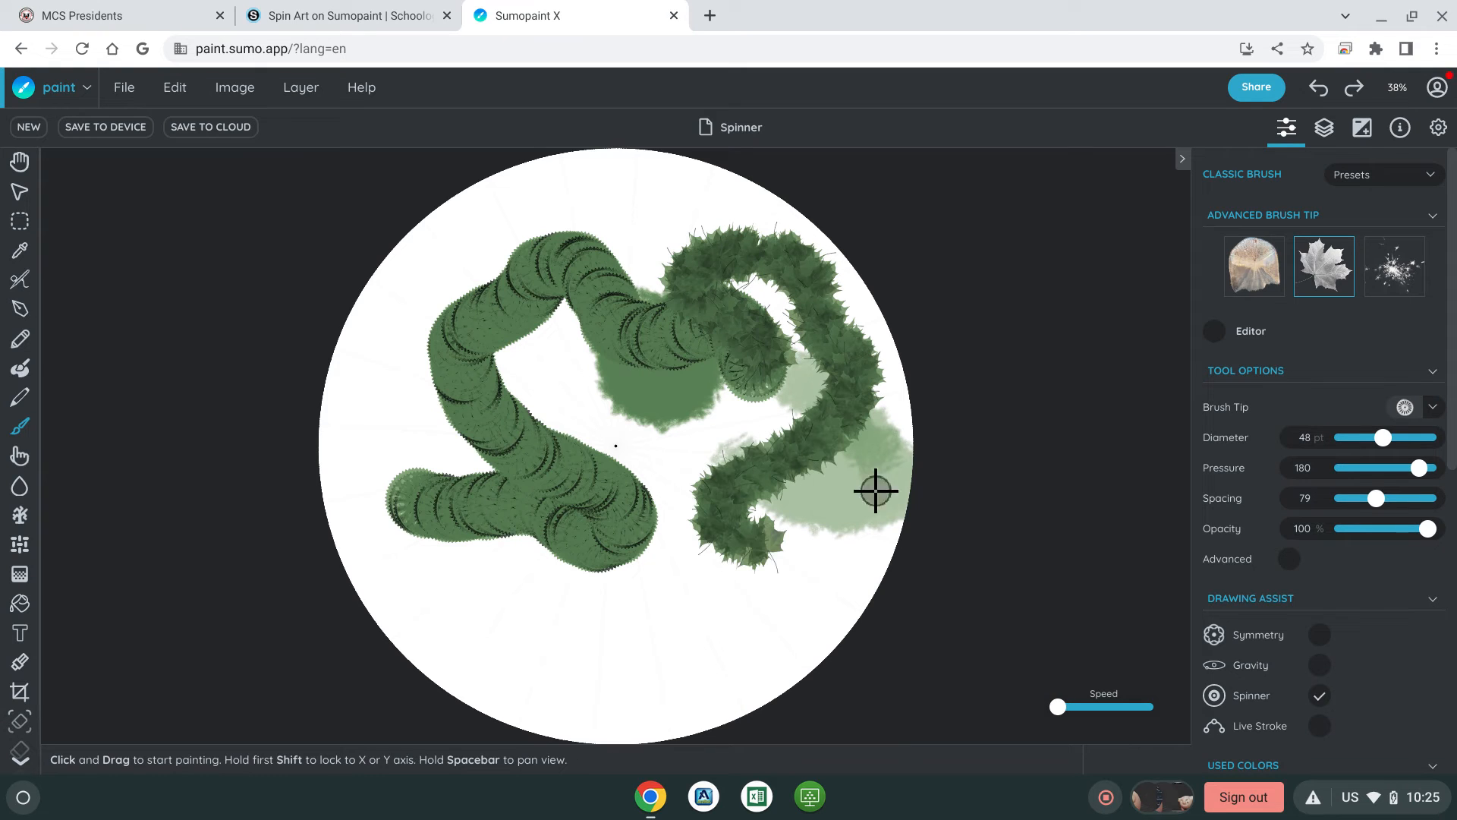
left_click(1255, 272)
mouse_move(636, 646)
left_mouse_down()
mouse_move(537, 645)
mouse_move(470, 619)
mouse_move(495, 597)
mouse_move(638, 581)
mouse_move(703, 612)
mouse_move(763, 611)
left_mouse_up()
- Choose the splatter advanced brush tip and paint loose green strokes around the upper half and centre of the disc
left_click(1400, 264)
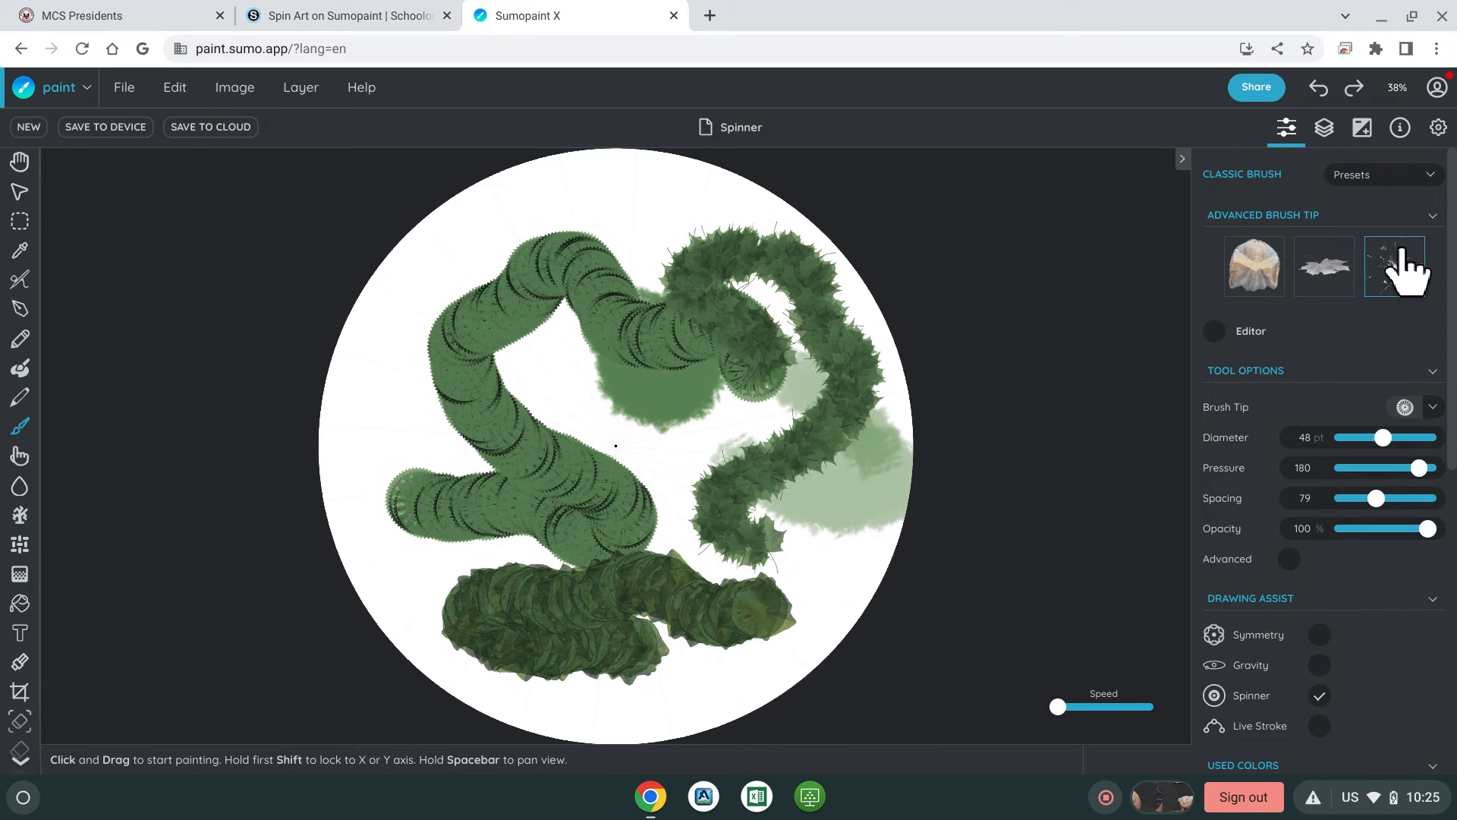
mouse_move(628, 264)
left_mouse_down()
mouse_move(556, 220)
mouse_move(528, 233)
mouse_move(437, 293)
mouse_move(431, 353)
mouse_move(405, 385)
mouse_move(412, 408)
mouse_move(491, 423)
mouse_move(620, 422)
left_mouse_up()
mouse_move(671, 452)
left_mouse_down()
mouse_move(718, 432)
mouse_move(752, 456)
left_mouse_up()
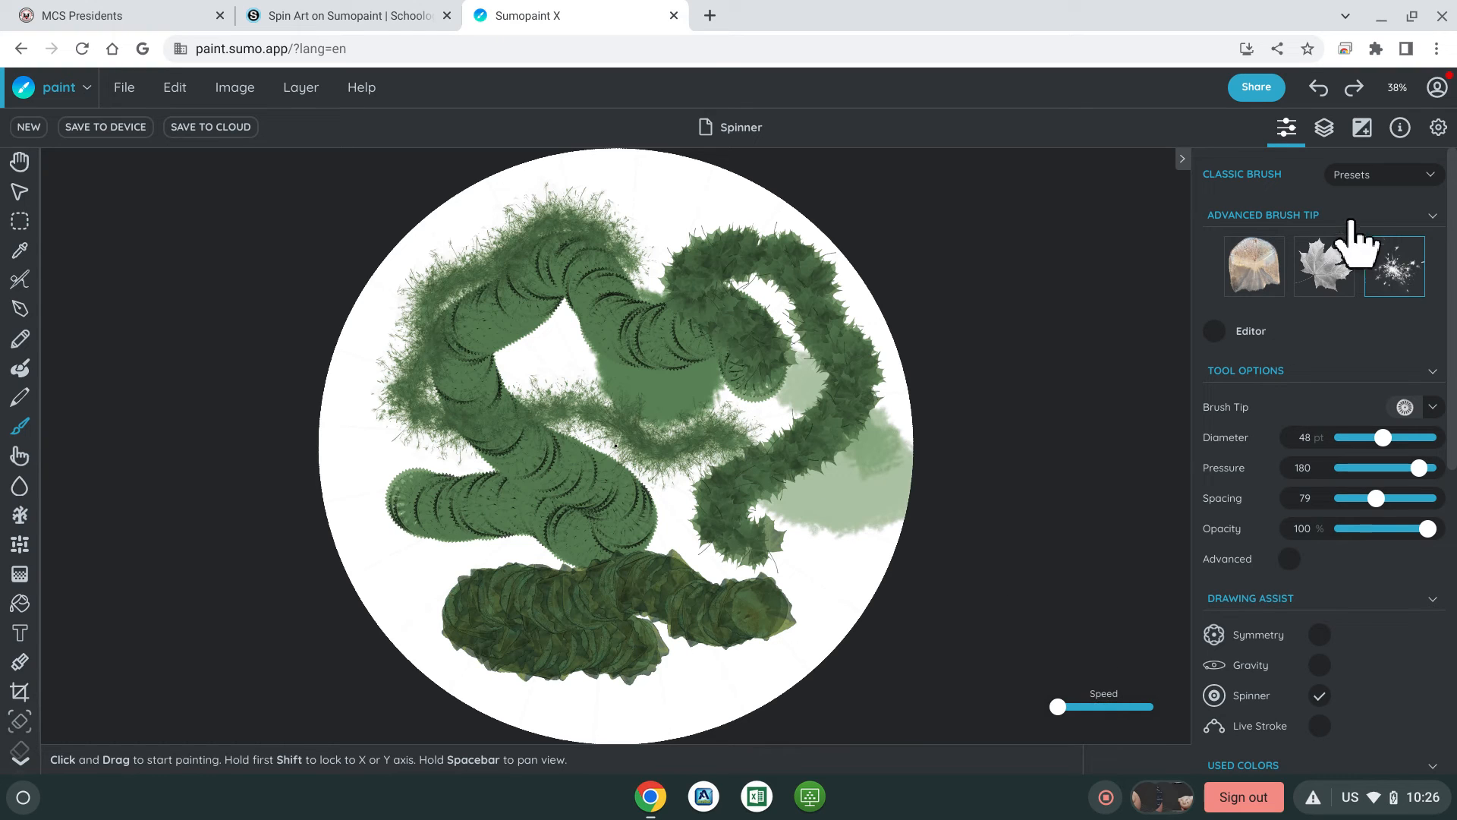
- Undo the brush strokes back to the single round green blob
left_click(1308, 85)
left_click(1308, 85)
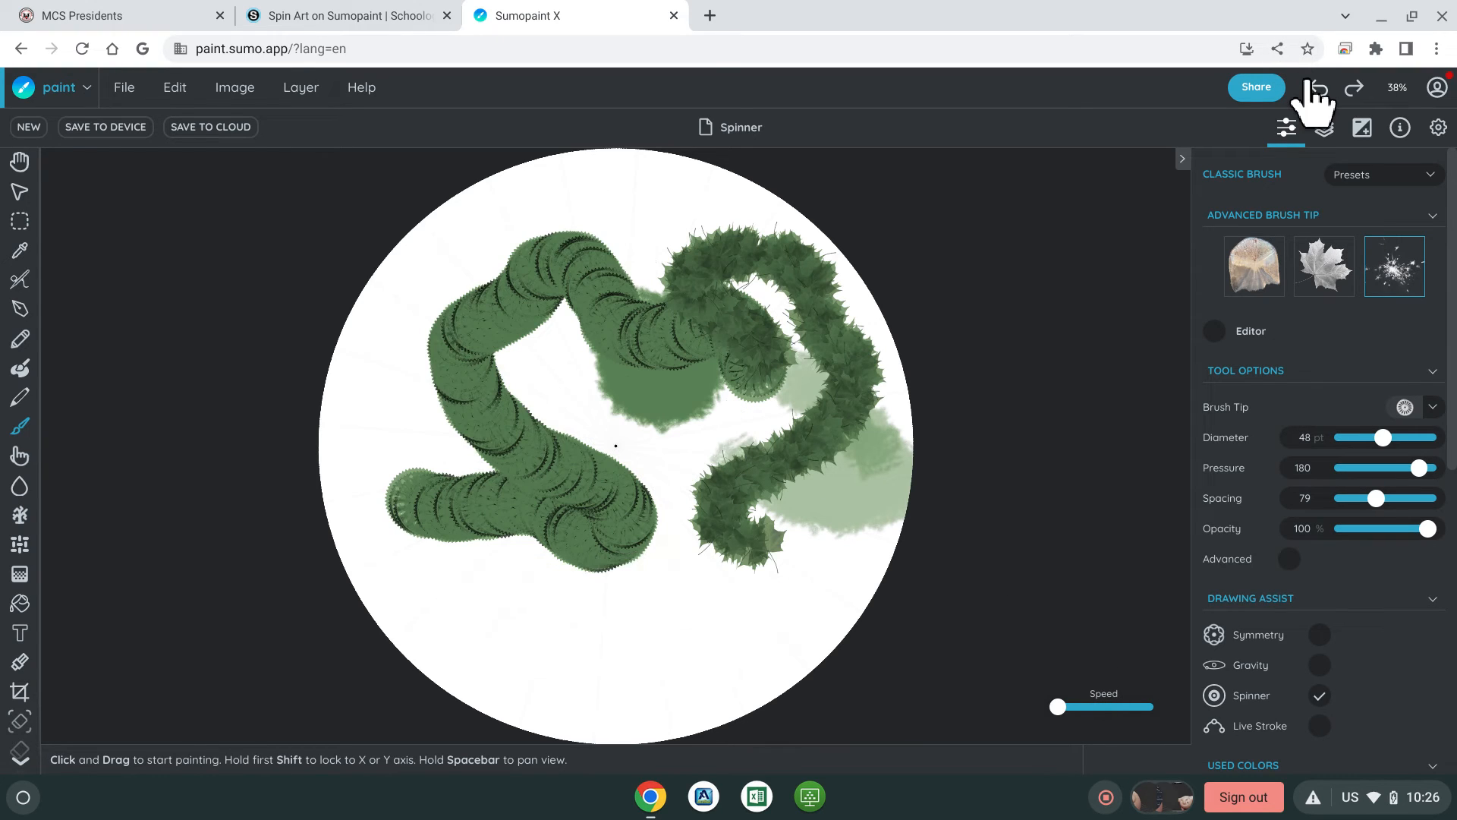
left_click(1308, 85)
left_click(1308, 85)
left_click(1308, 85)
left_click(1309, 85)
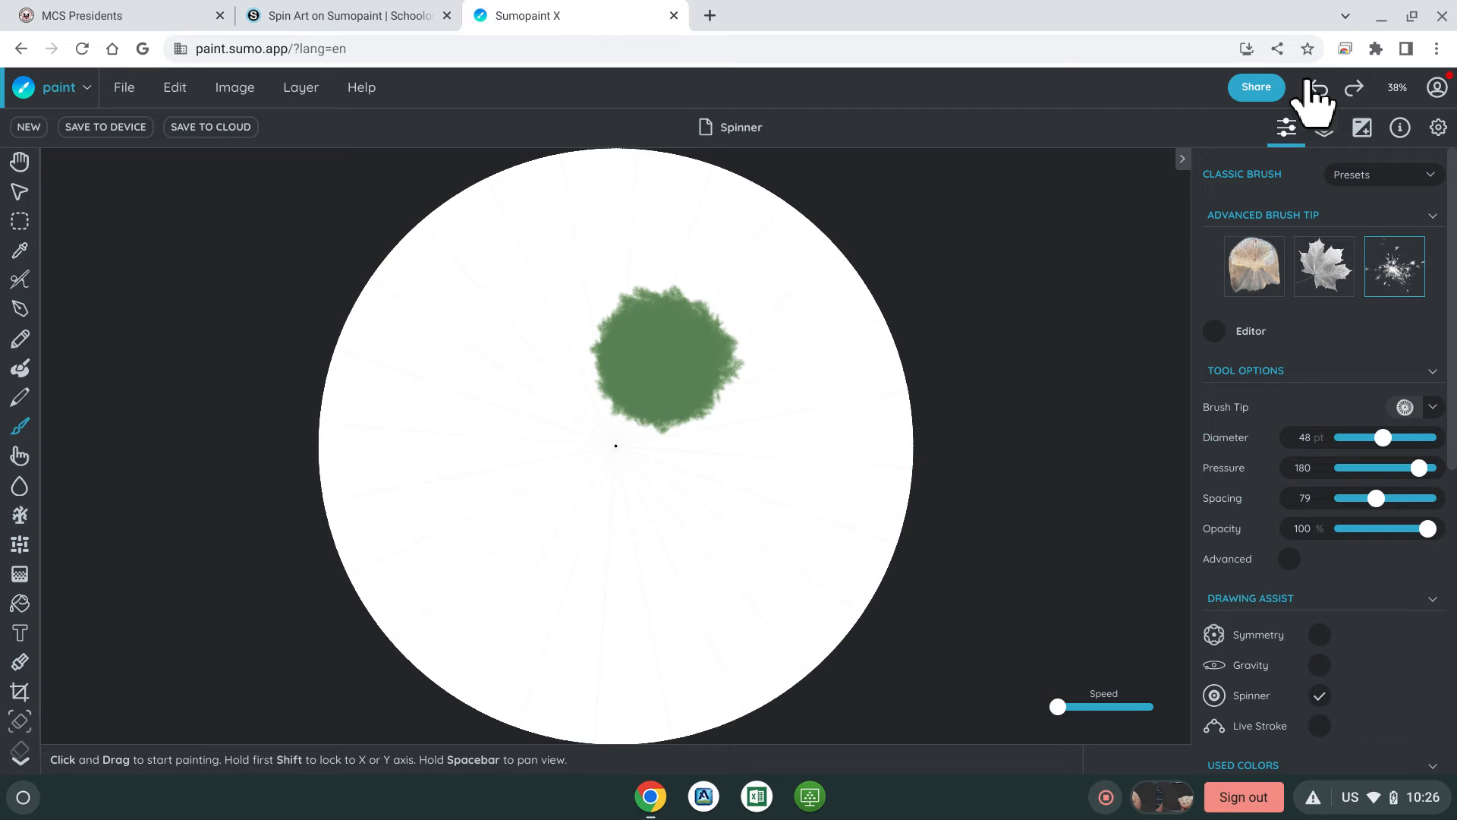
- Undo the remaining green blob on the disc and turn on Symmetry for the brush
left_click(1308, 85)
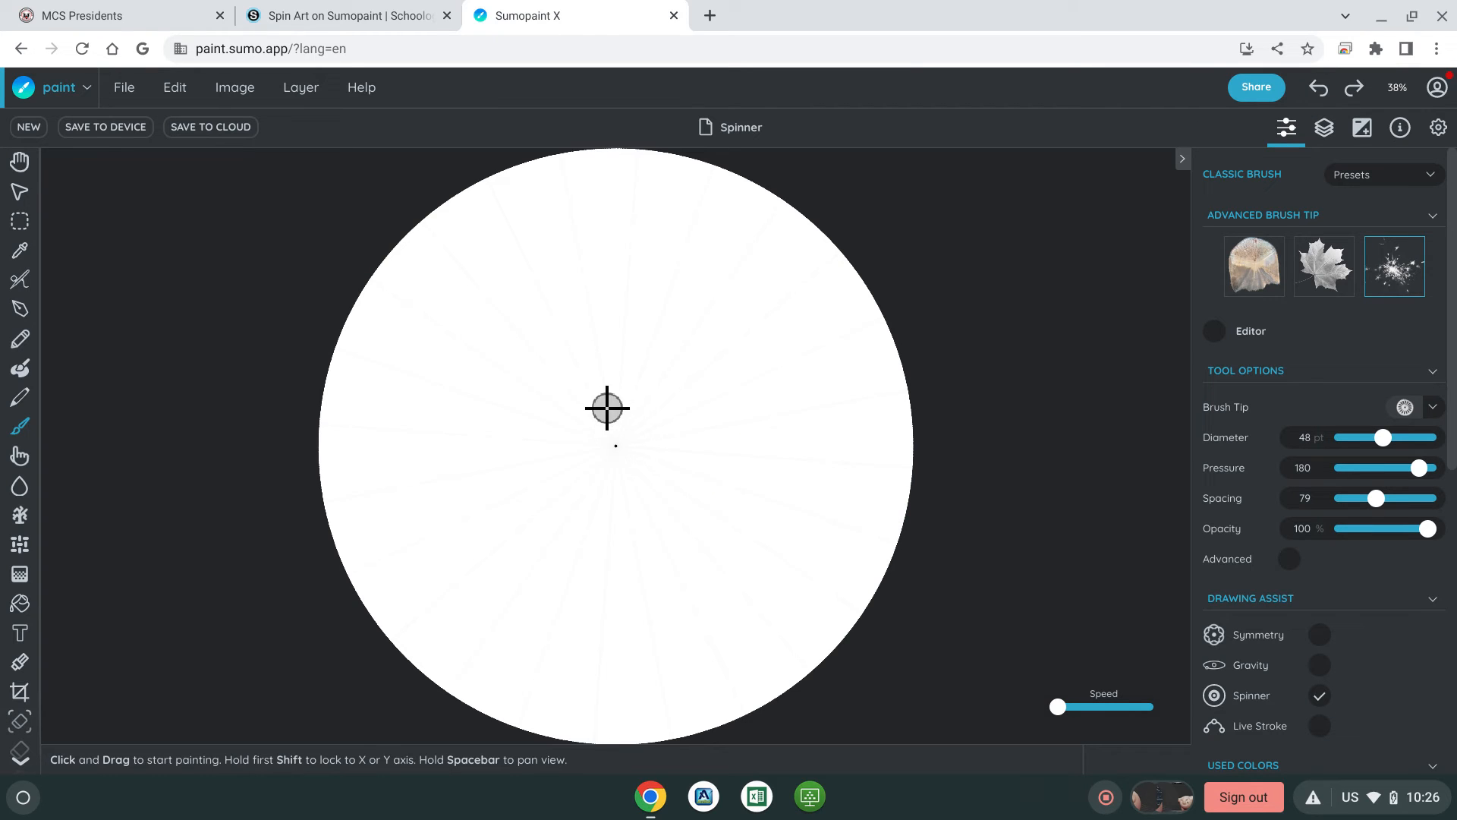
scroll(1328, 535, "down", 2)
left_click(1320, 502)
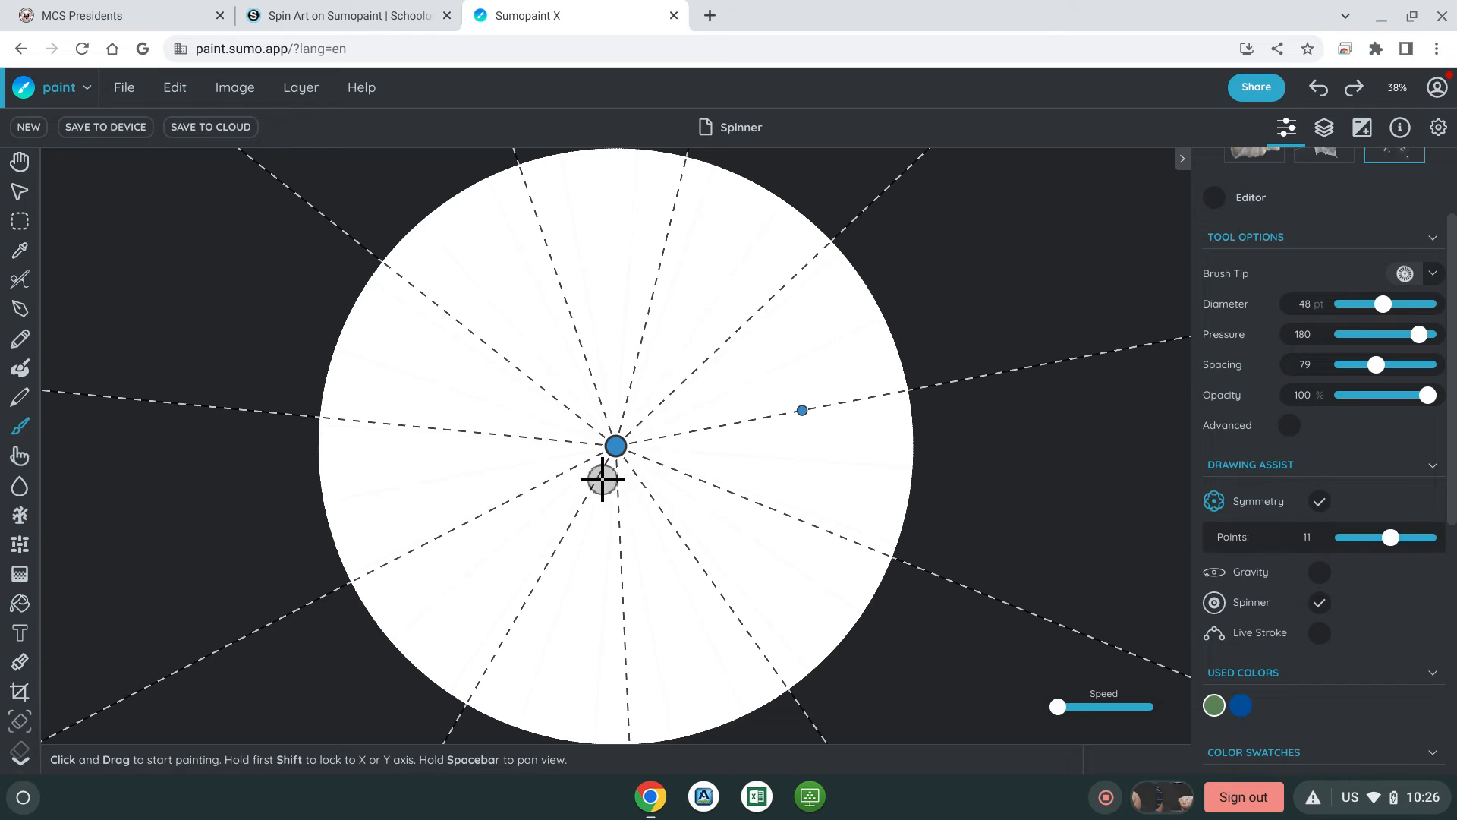
- Paint curved green arms and a green centre with symmetry, and blue rings around the centre and along the disc's rim
mouse_move(755, 514)
left_mouse_down()
mouse_move(773, 473)
mouse_move(821, 455)
mouse_move(941, 576)
mouse_move(1065, 475)
left_mouse_up()
left_click_drag(605, 422, 718, 487)
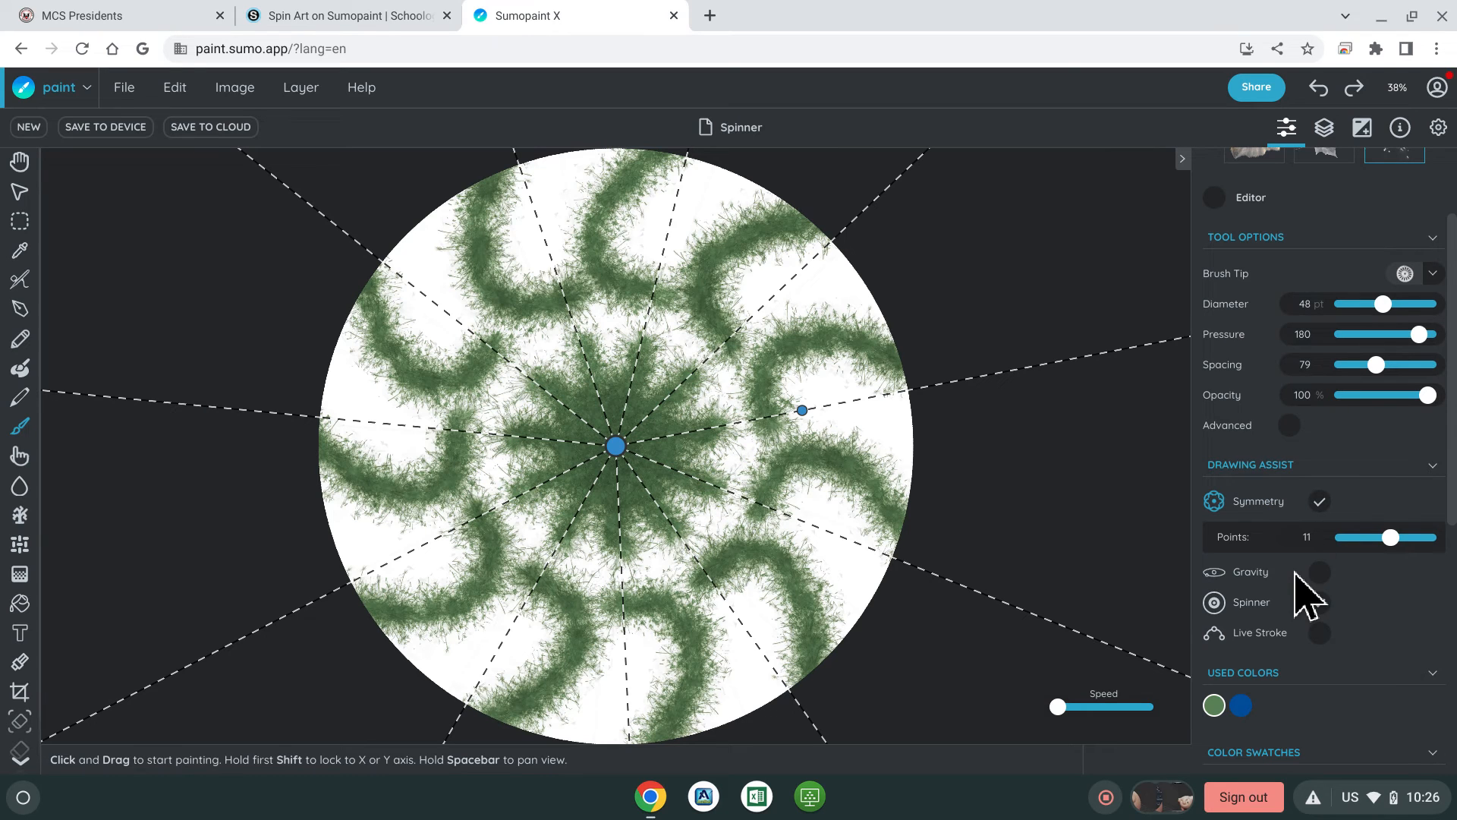
left_click(1242, 706)
left_click_drag(612, 531, 673, 556)
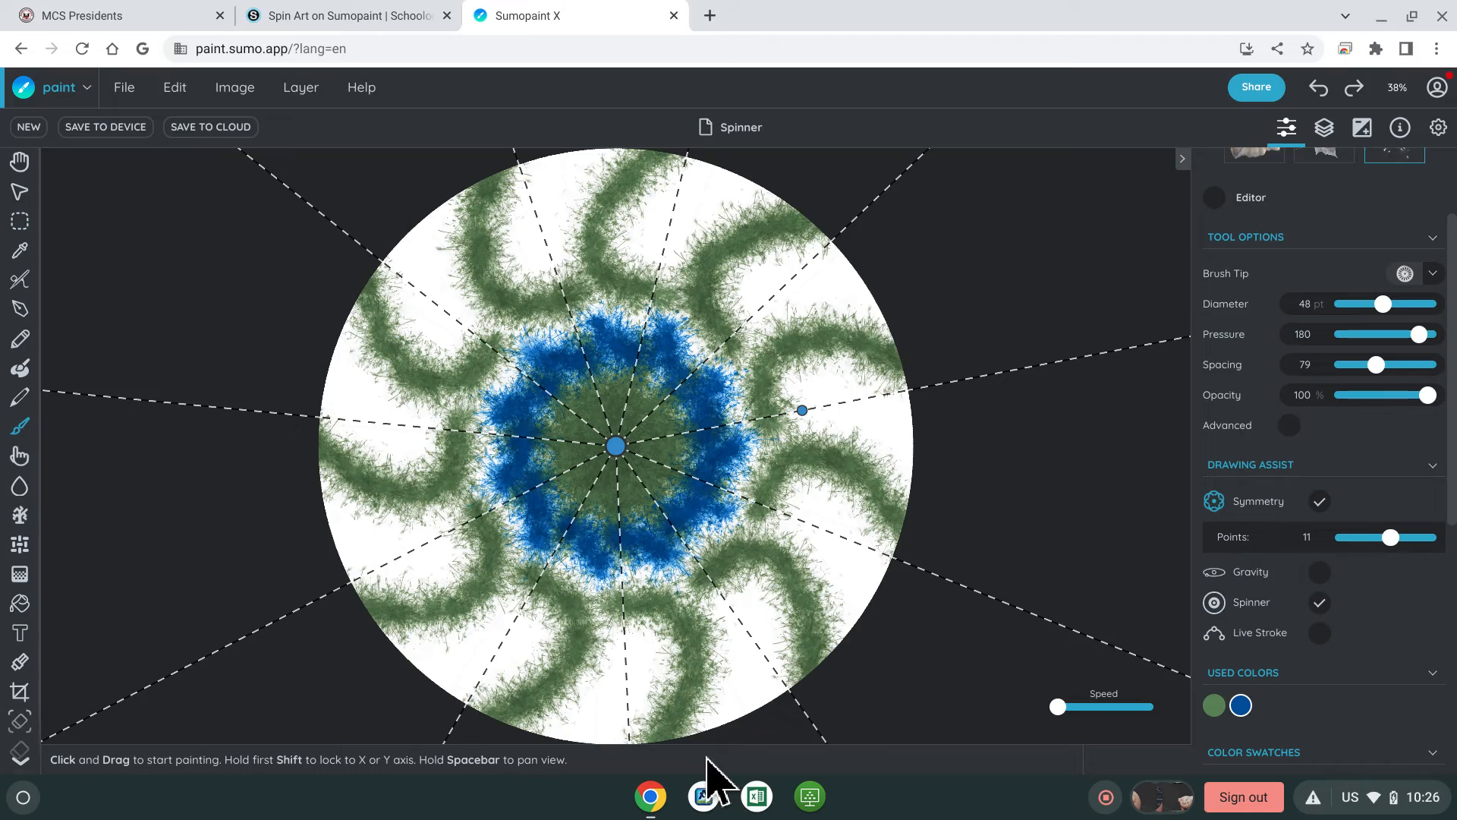
mouse_move(706, 736)
left_mouse_down()
mouse_move(785, 663)
mouse_move(845, 646)
mouse_move(932, 694)
left_mouse_up()
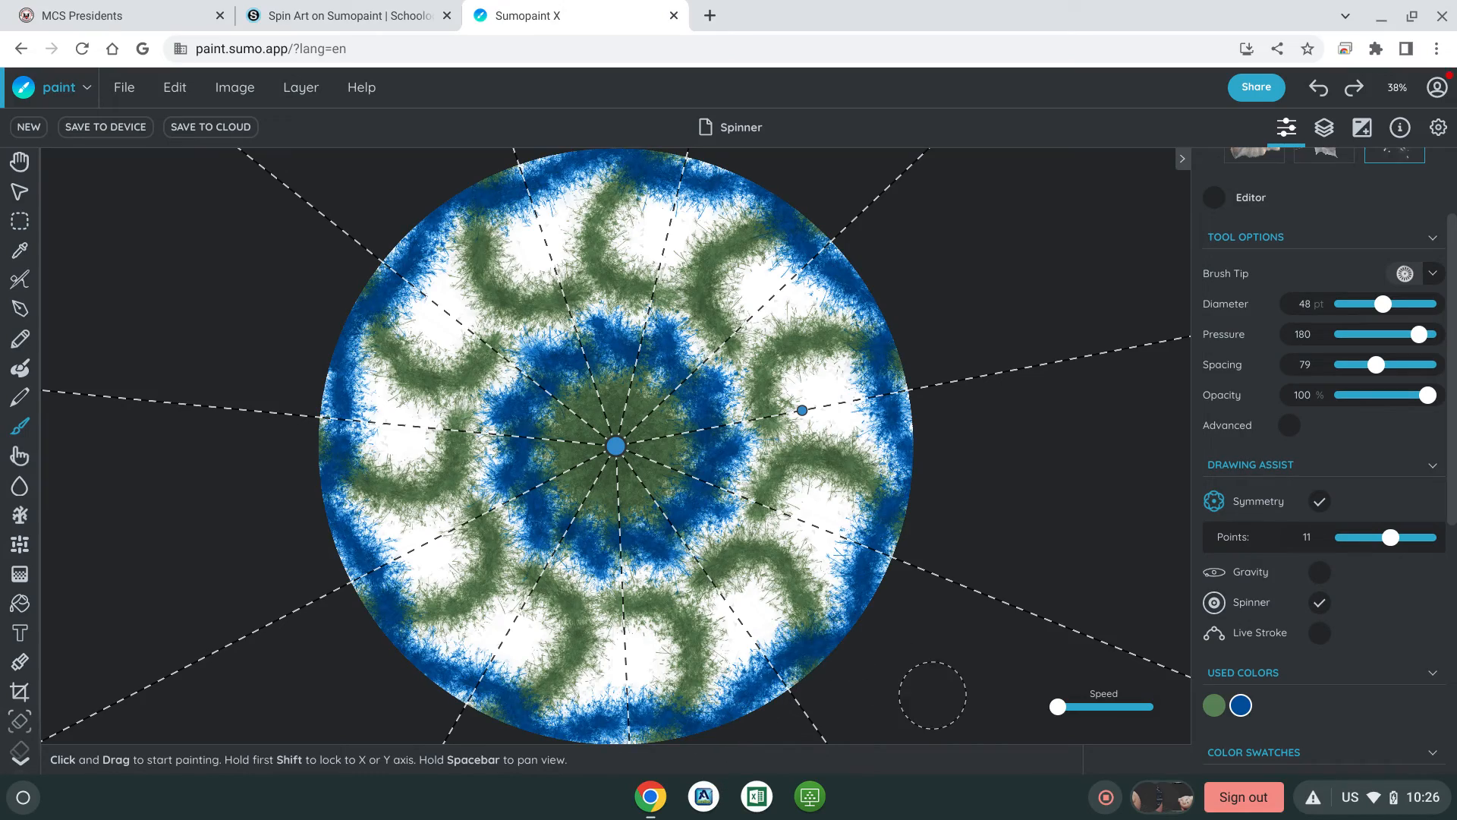
- Spin the disc at about half speed to view the finished design, and return the speed to its minimum
left_click(1104, 707)
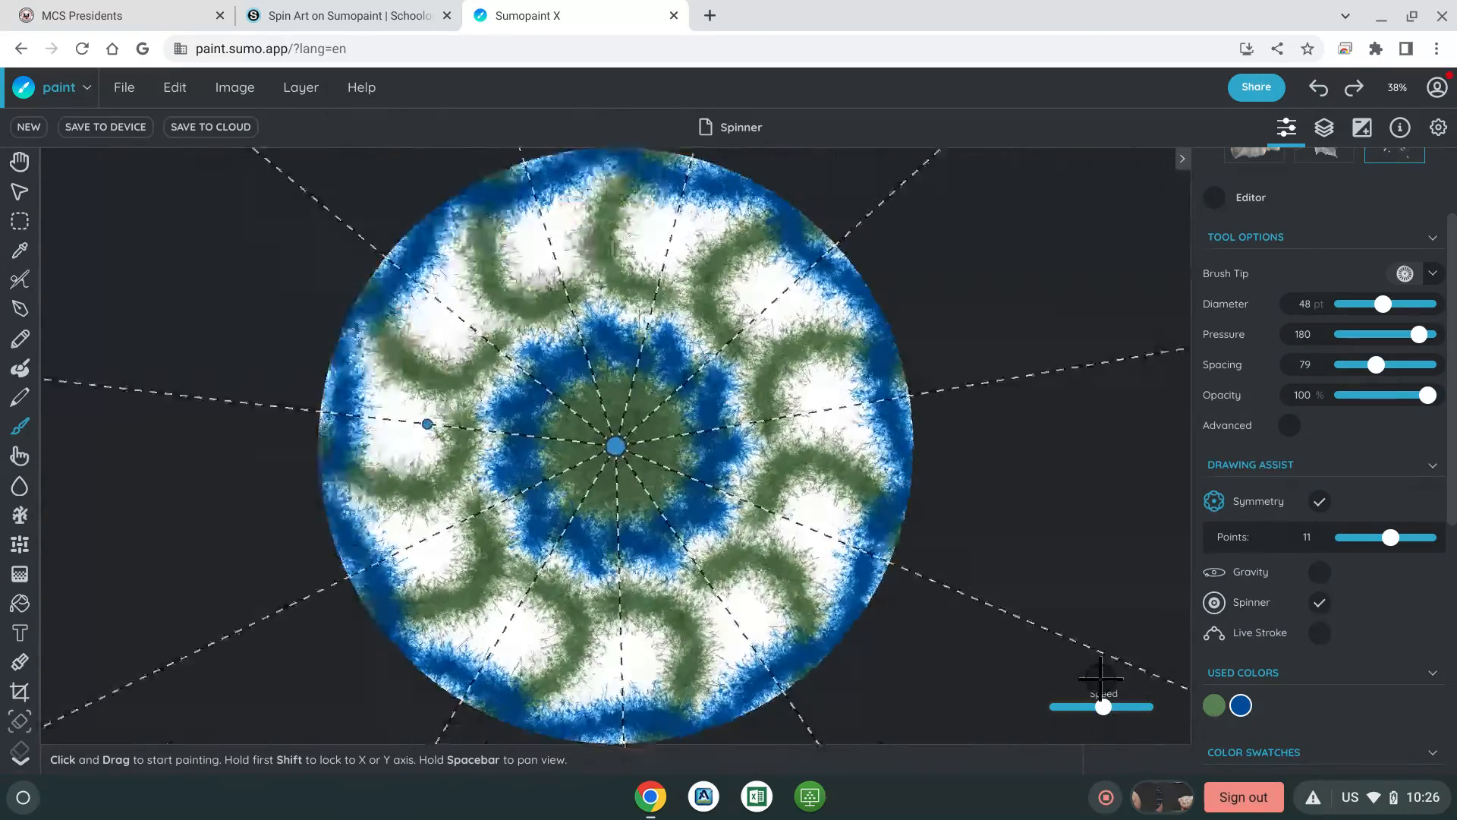
left_click_drag(1105, 713, 1057, 722)
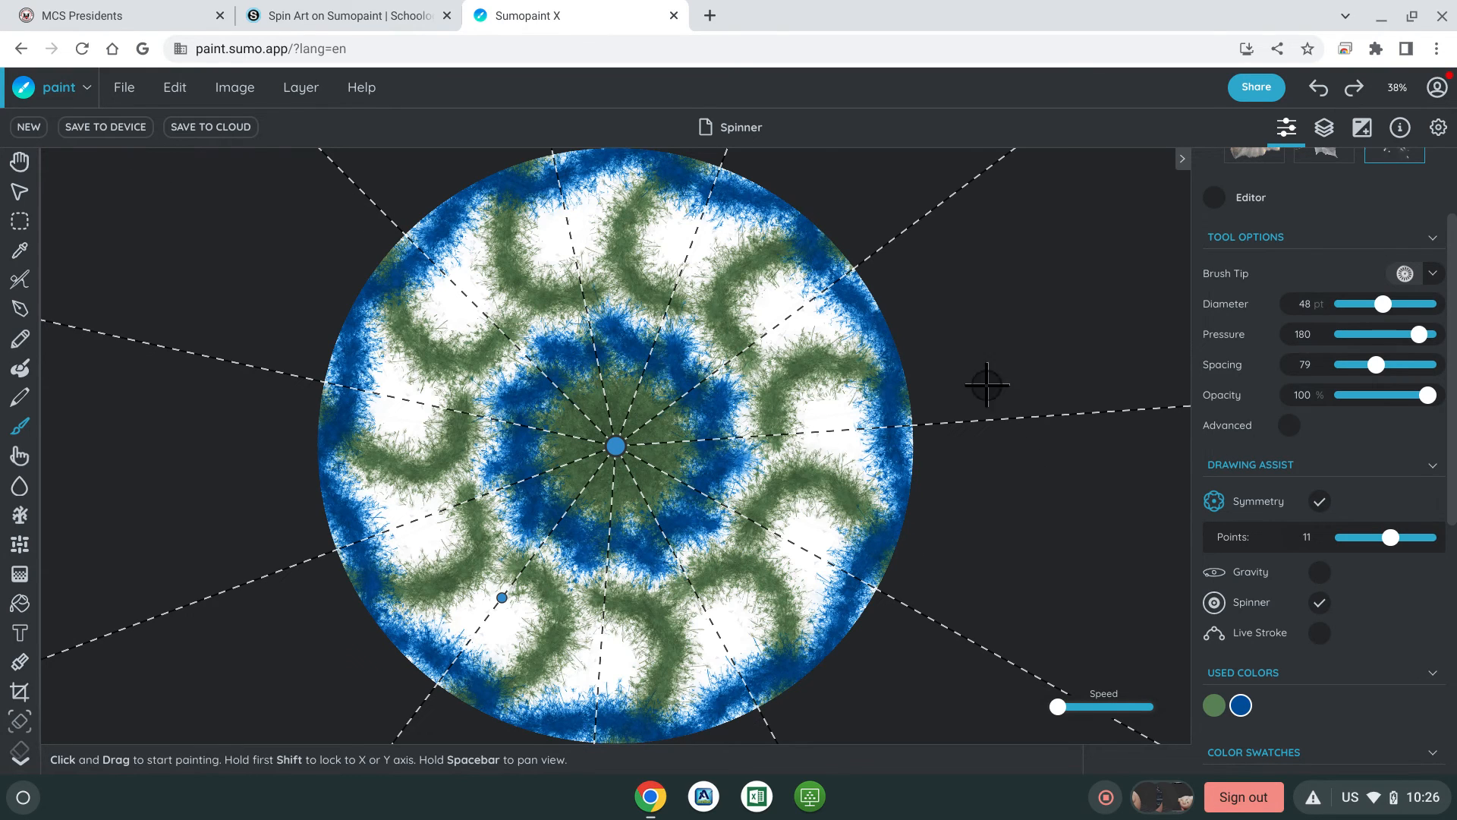
- Save the artwork to the device as a JPG named Spin art
left_click(112, 130)
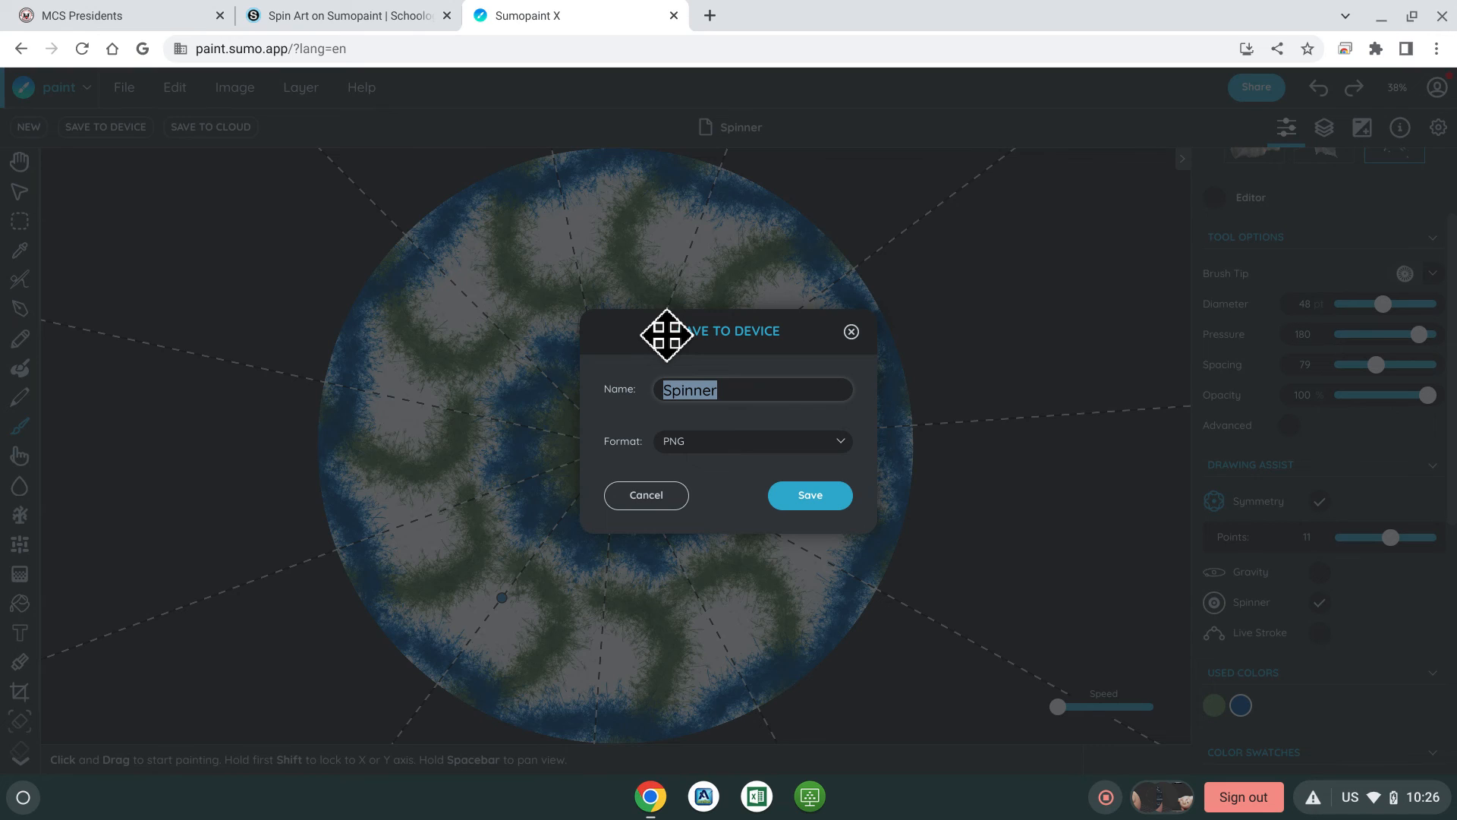
type("Spi")
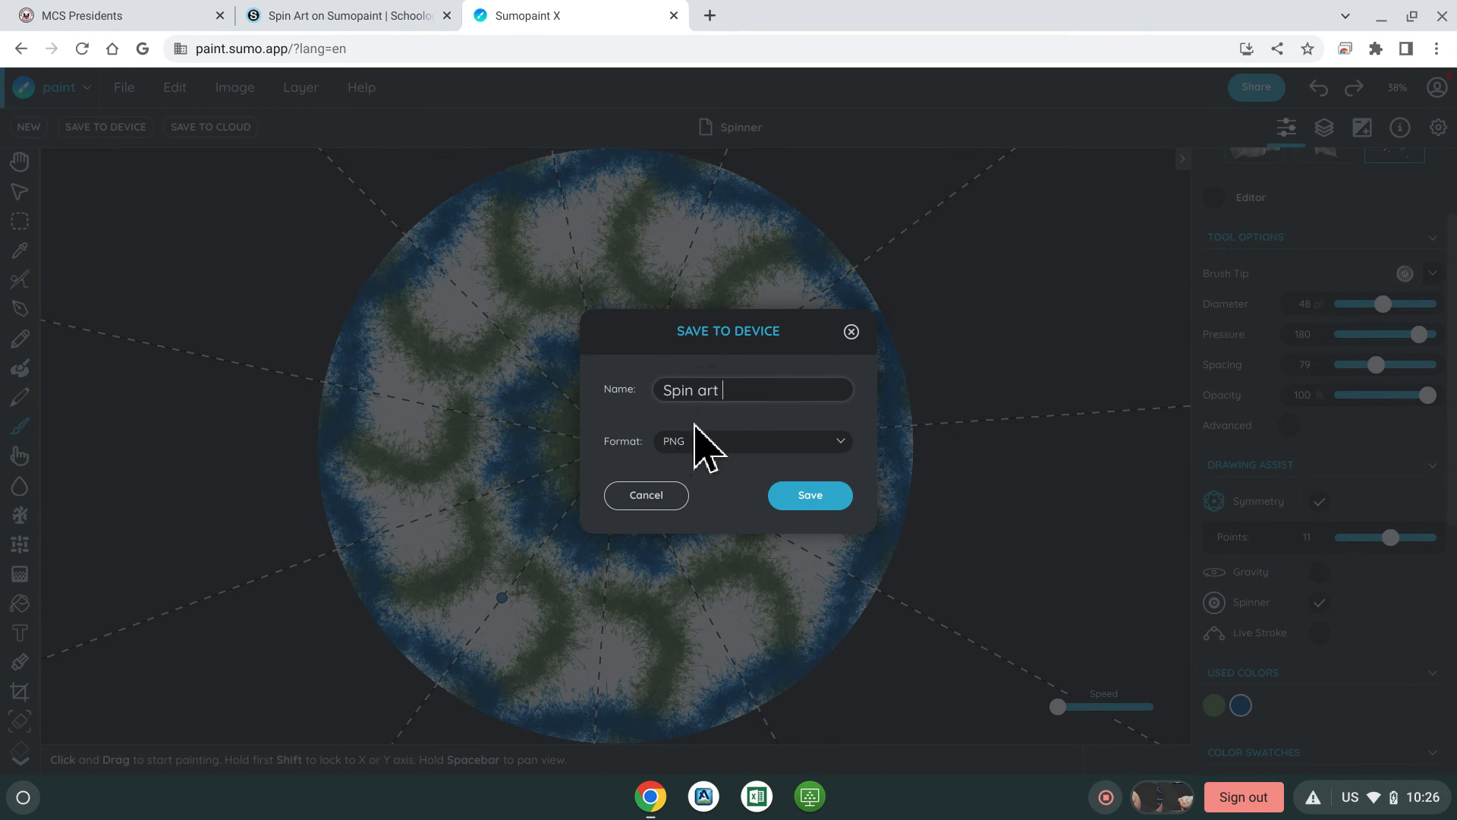
left_click(683, 443)
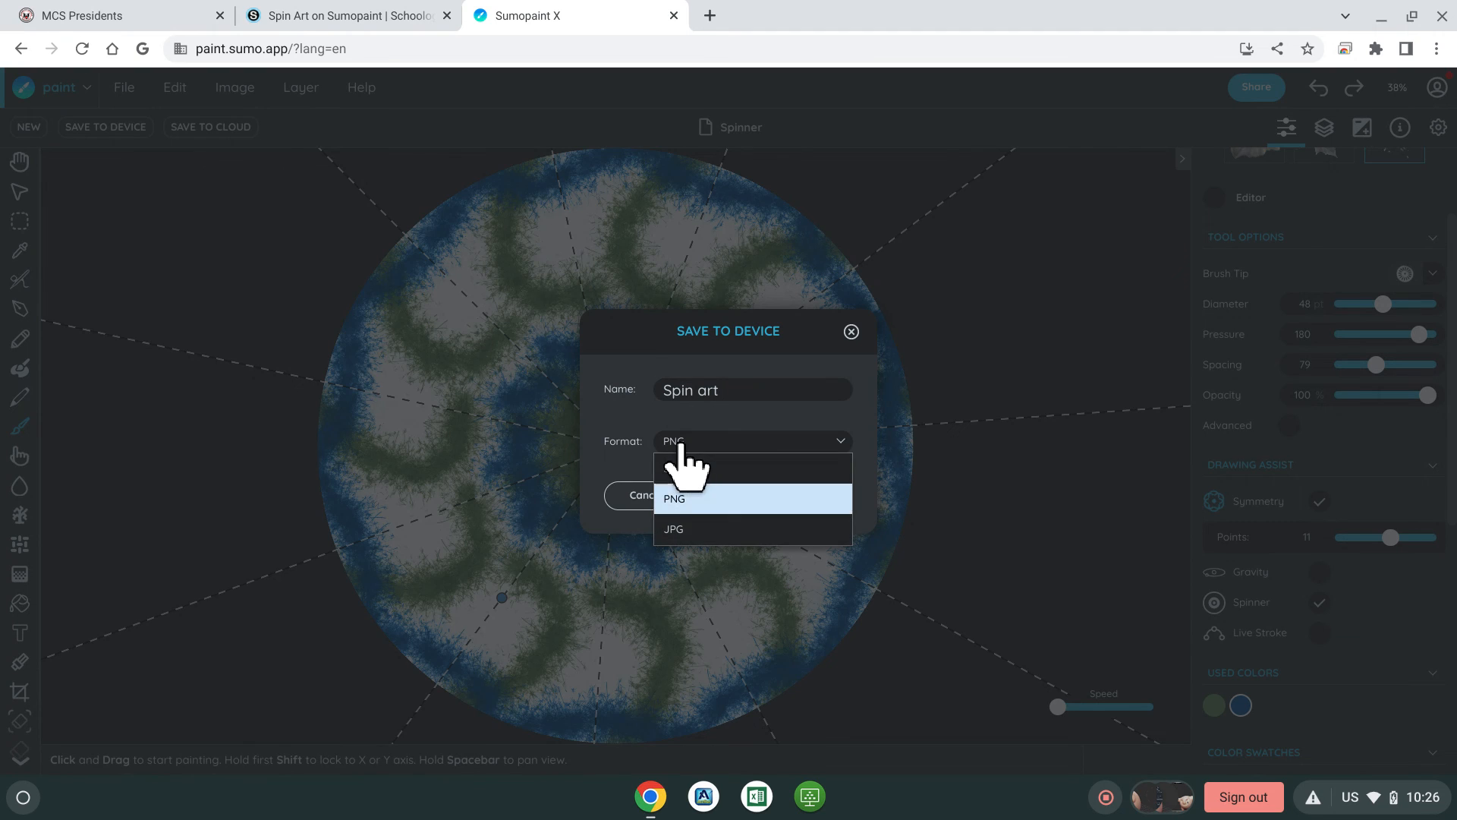
left_click(690, 531)
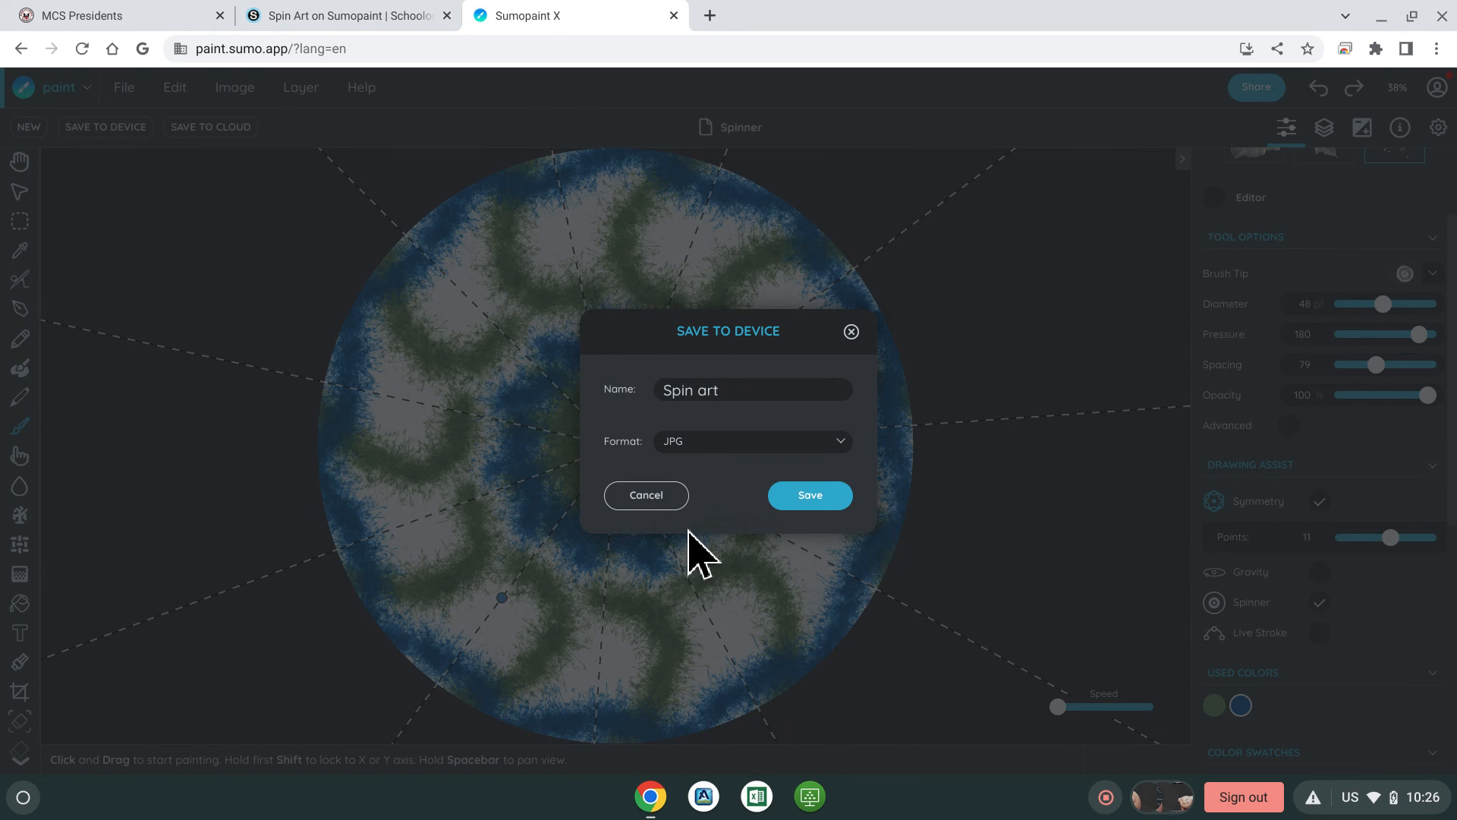
left_click(833, 502)
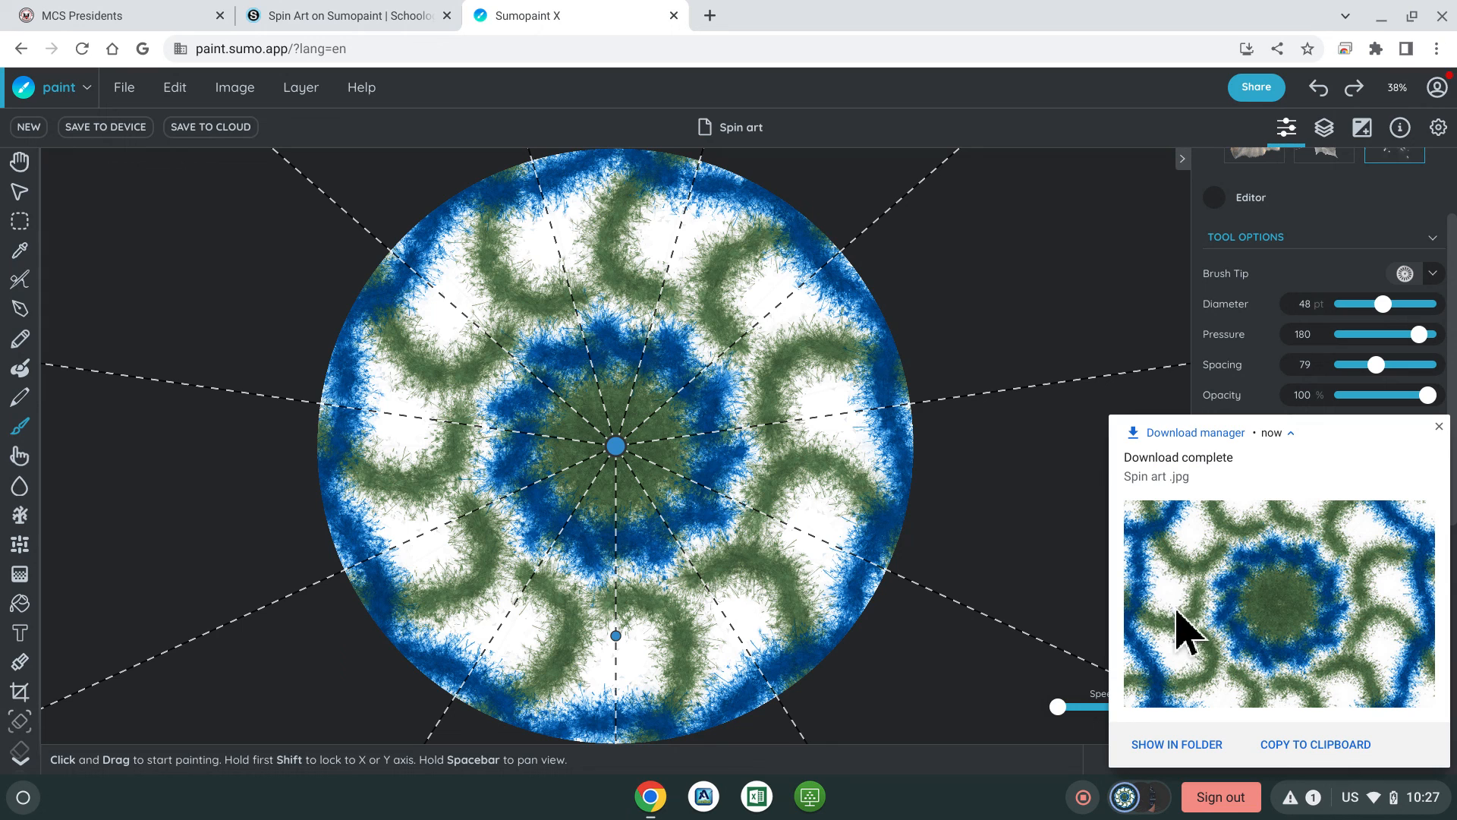